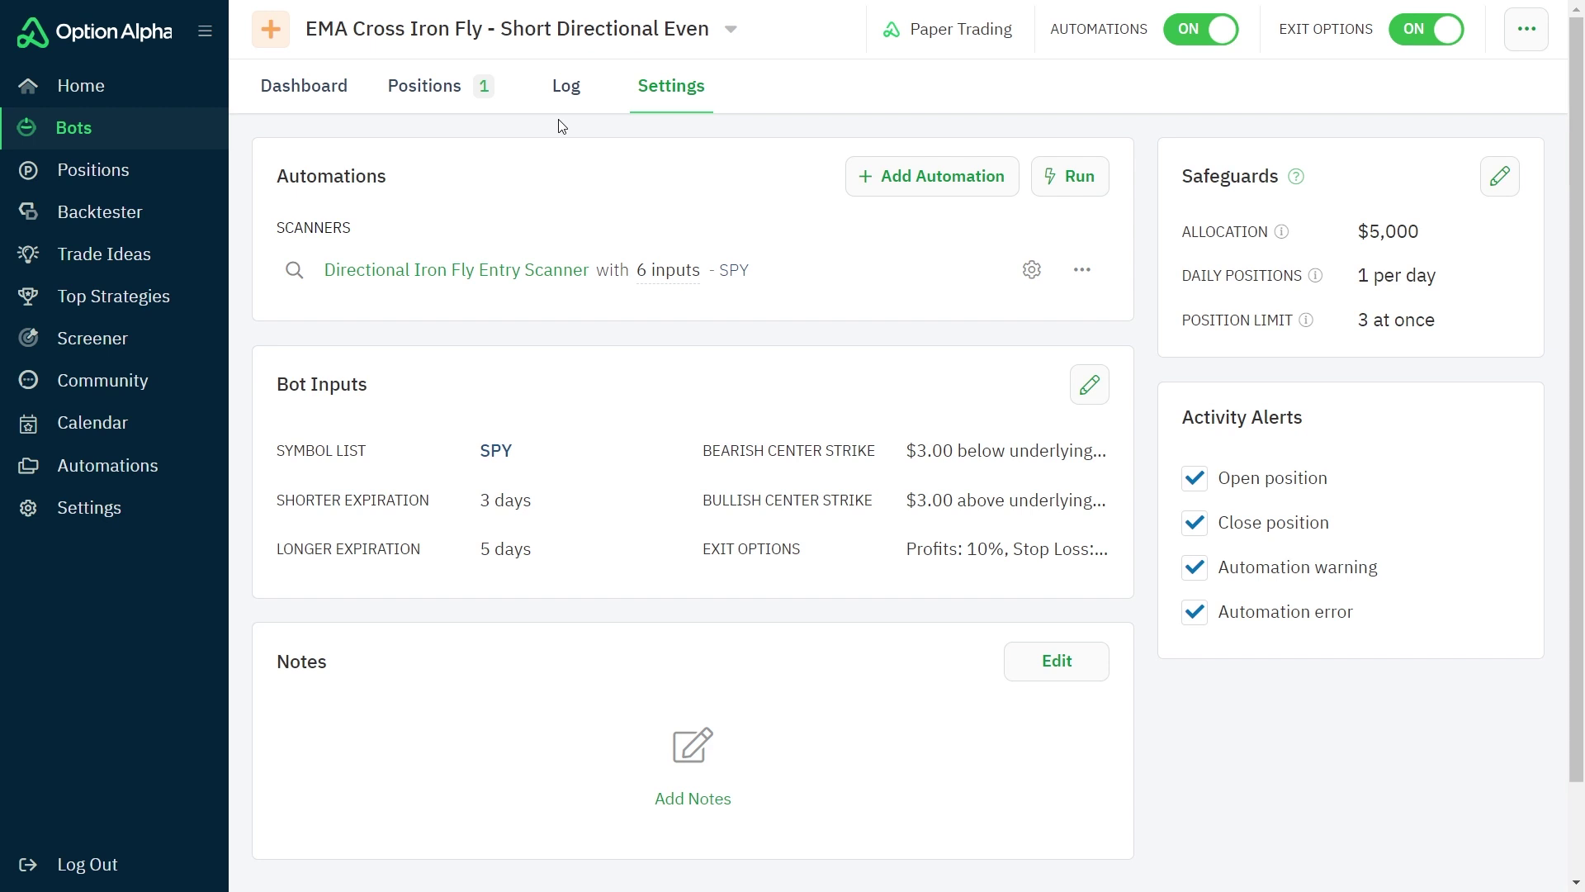
Step: Review the decision tree of the Directional Iron Fly Entry Scanner automation and close it
click(498, 270)
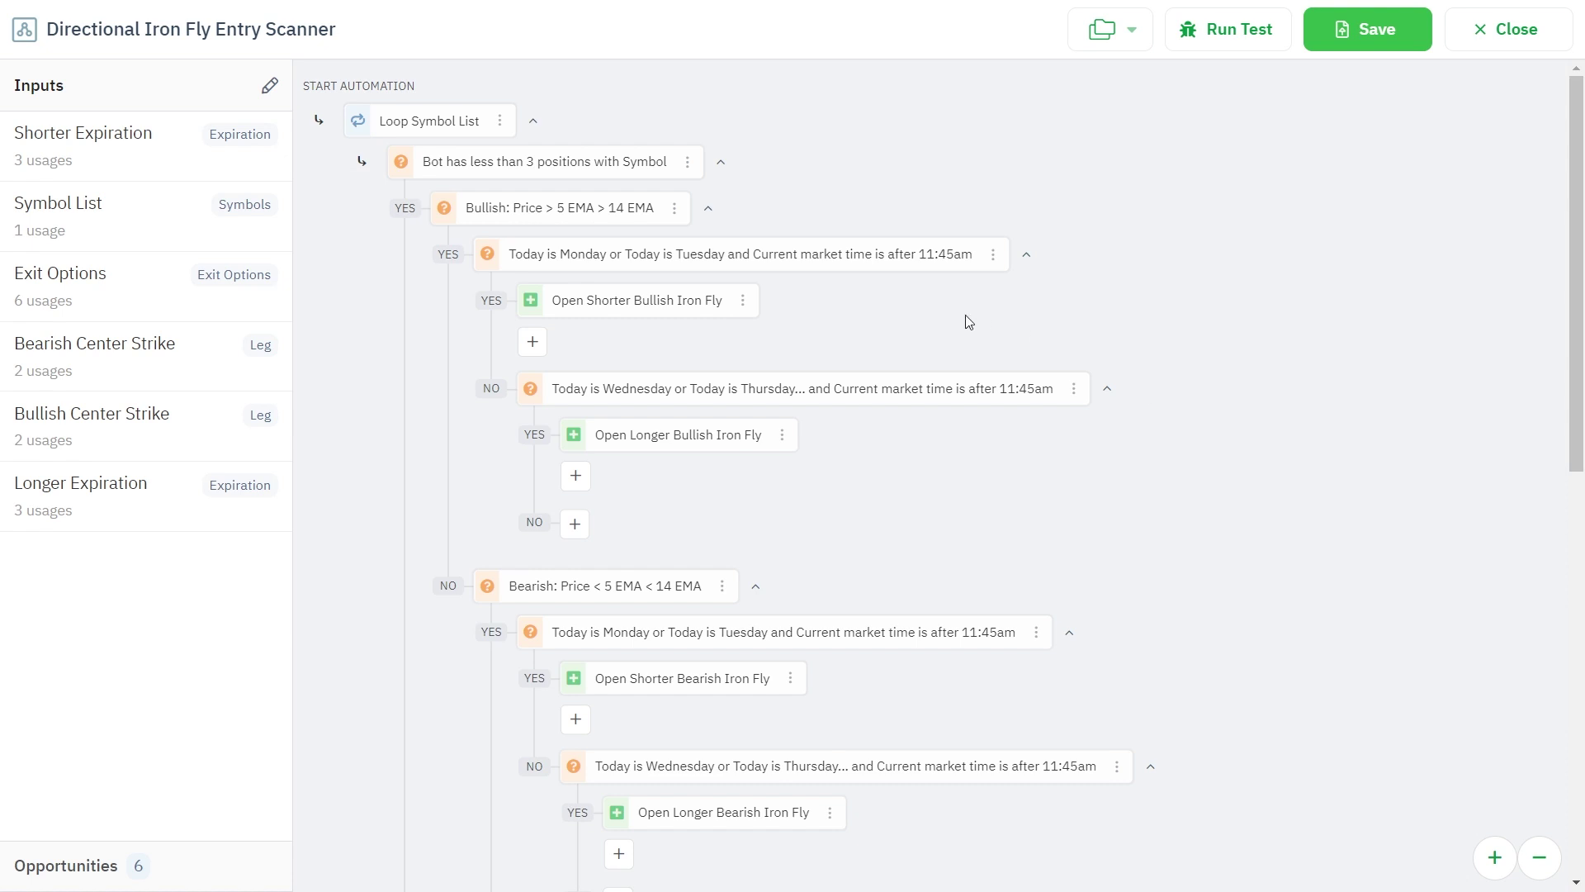
scroll(813, 355, down, 3)
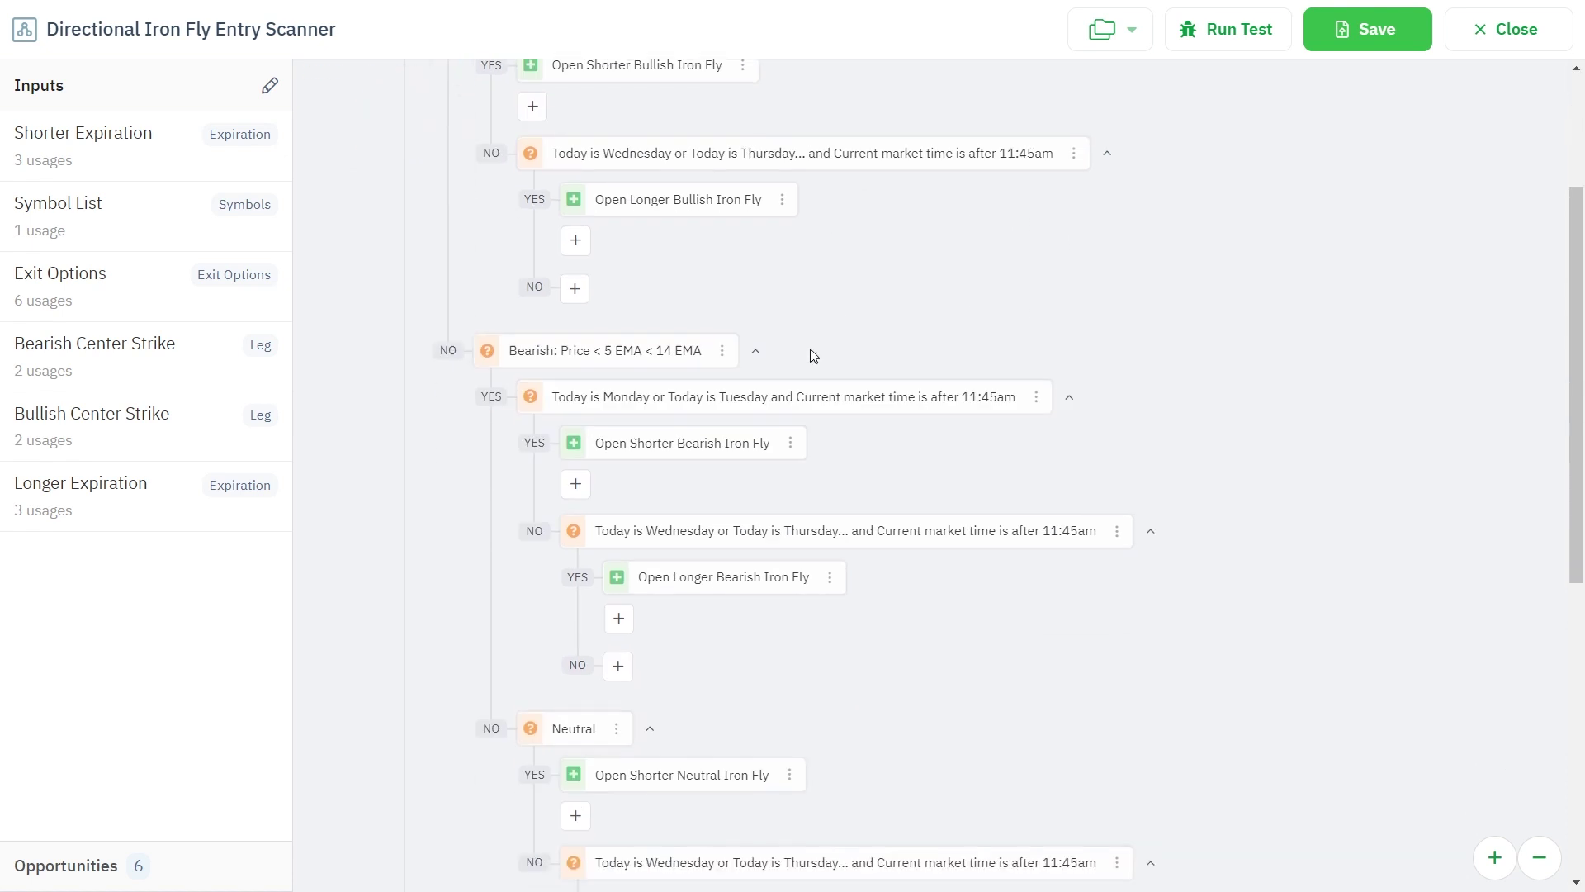
scroll(813, 355, up, 3)
click(1479, 48)
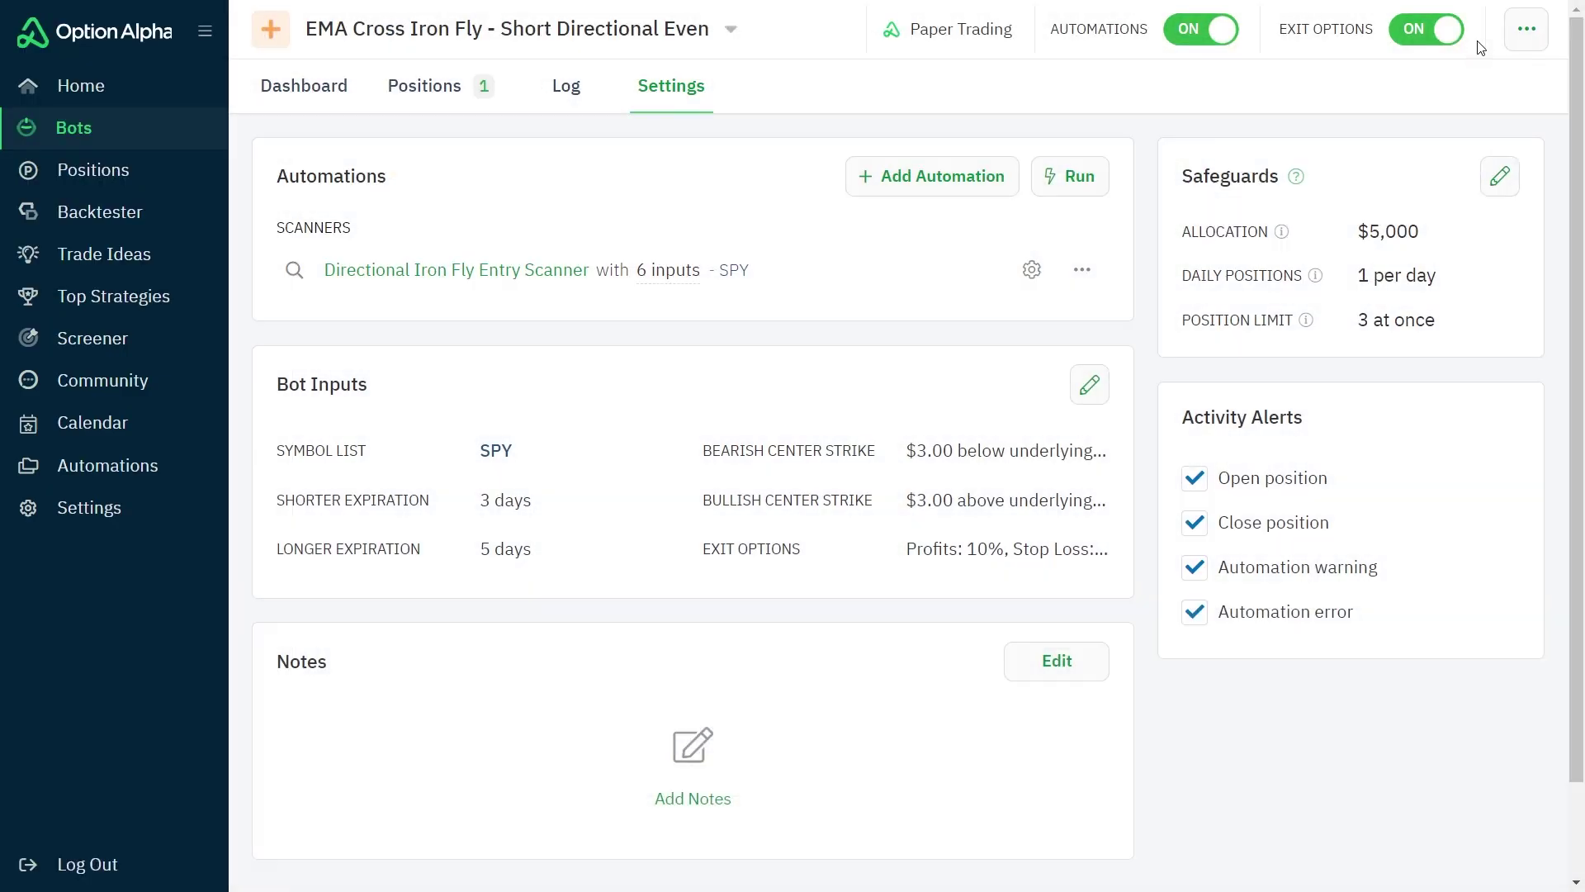
Step: Look through the bot's positions and inspect the exit options, trades and tags of the closed Aug 24 SPY iron butterfly
click(423, 89)
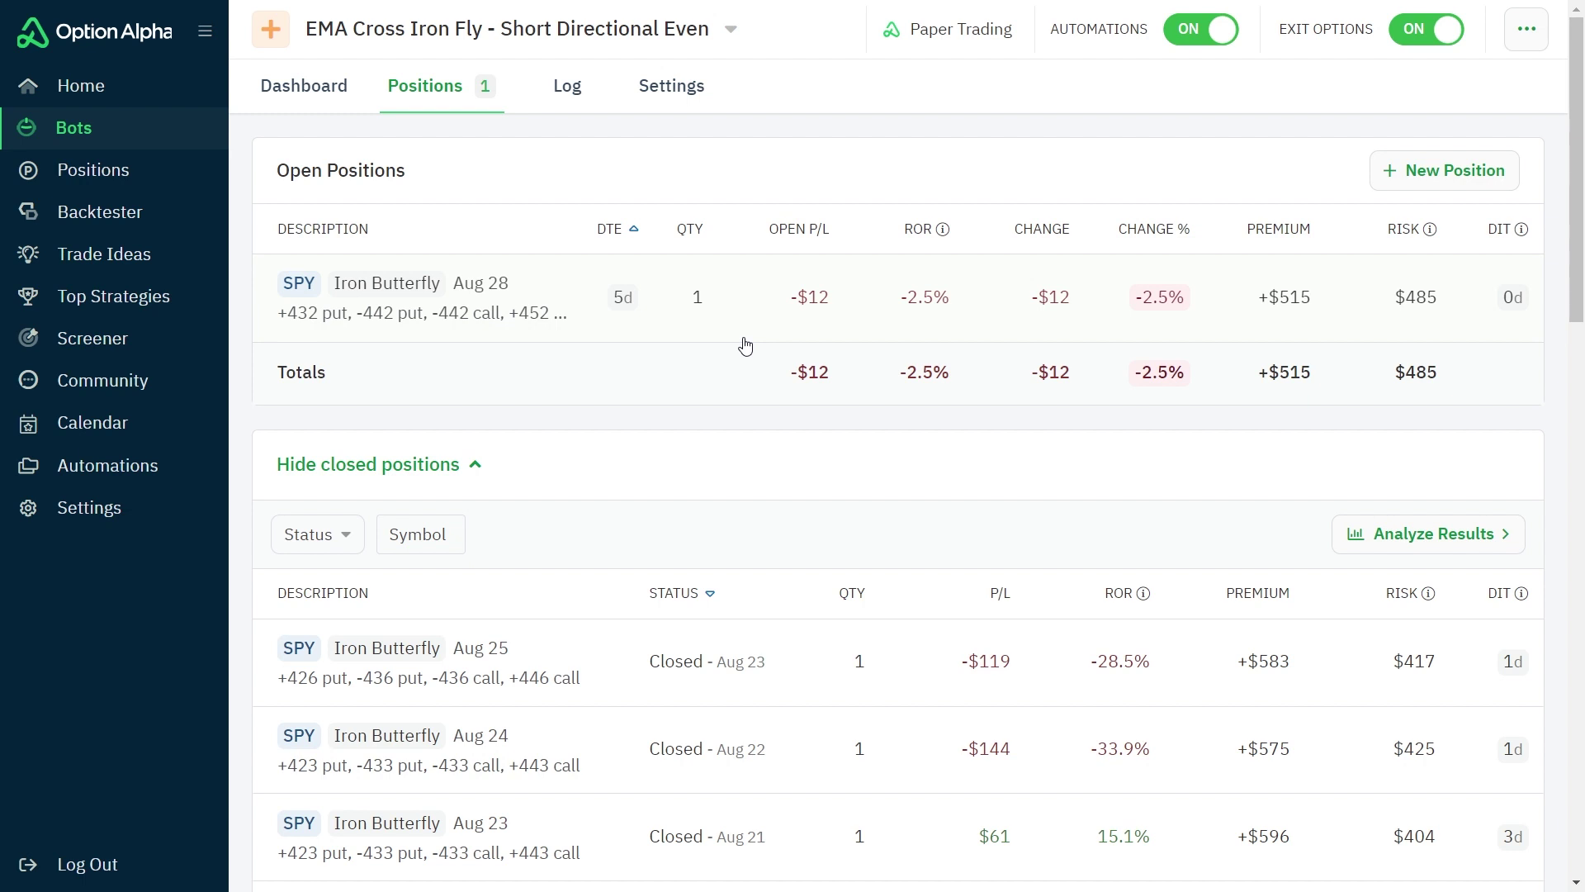
scroll(745, 345, down, 3)
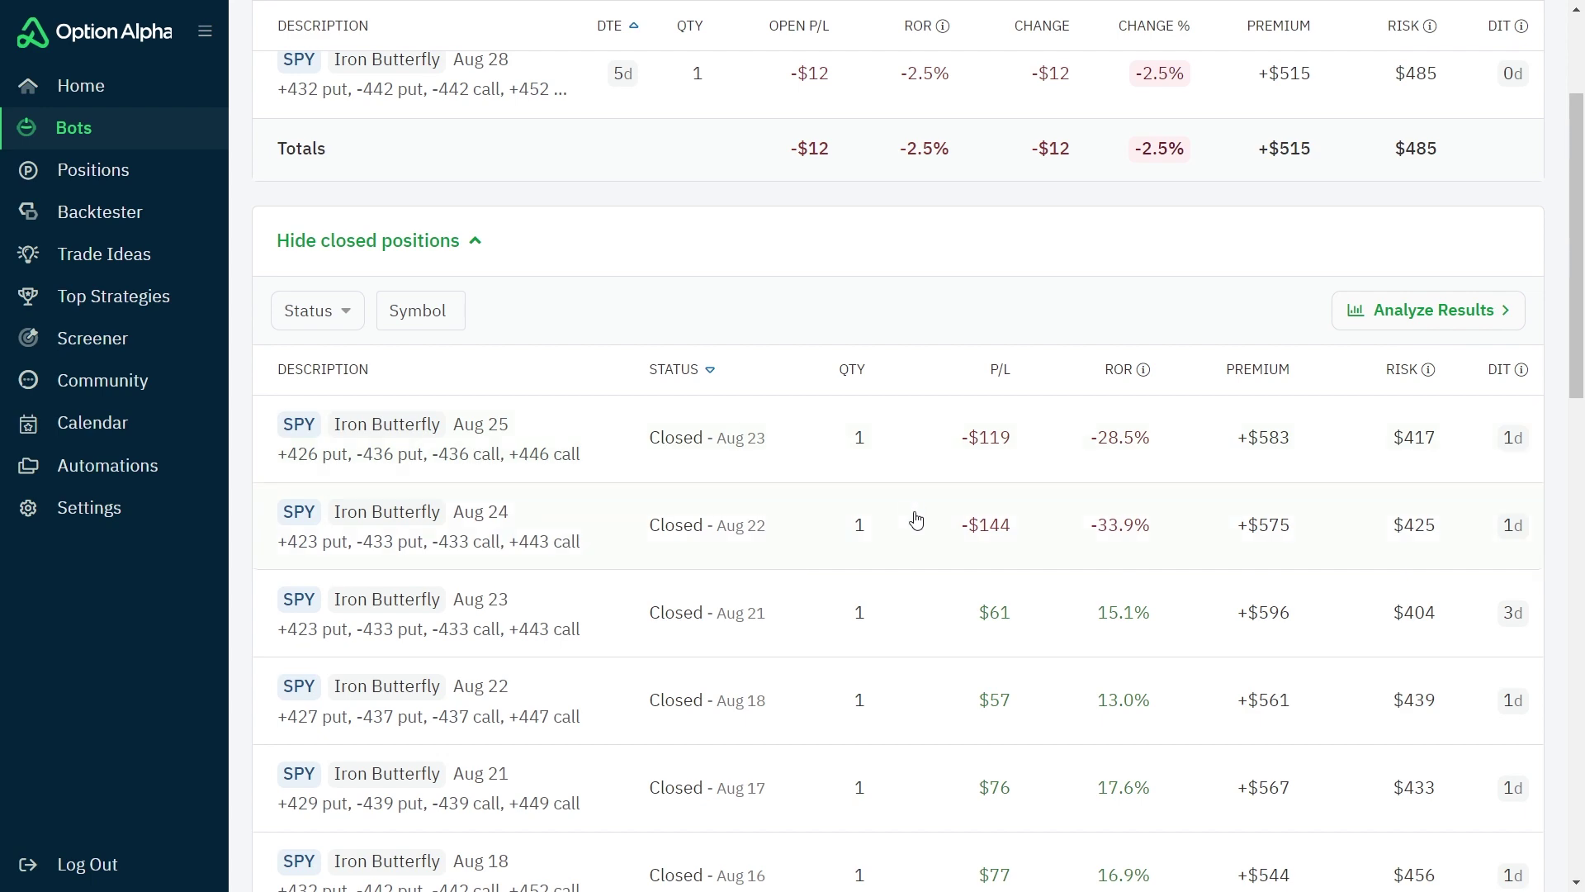
scroll(912, 445, down, 2)
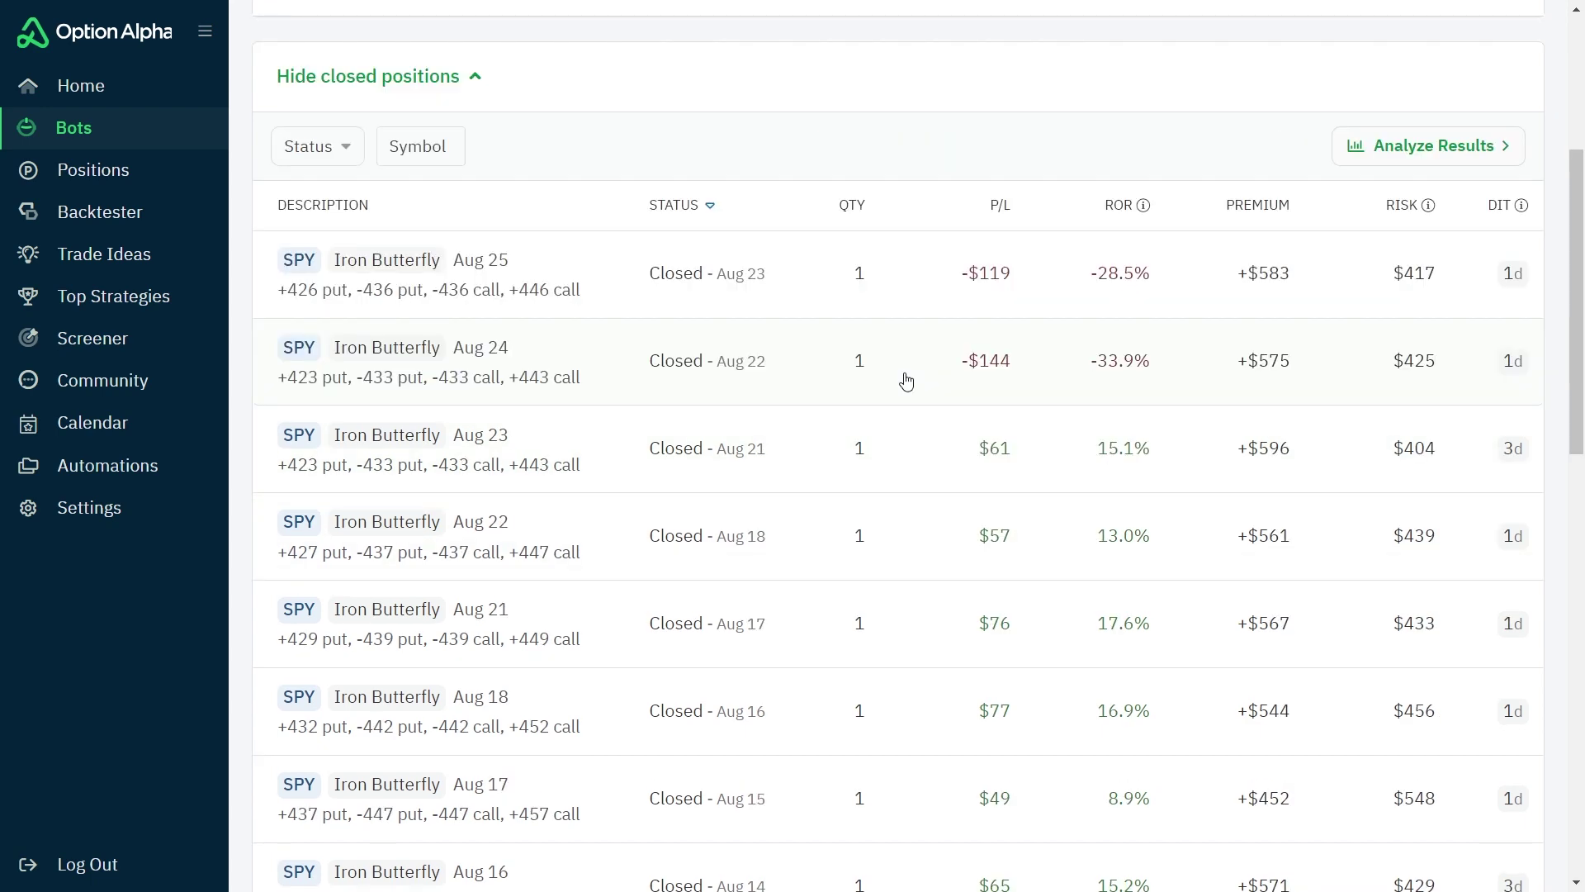
click(906, 380)
scroll(997, 727, down, 5)
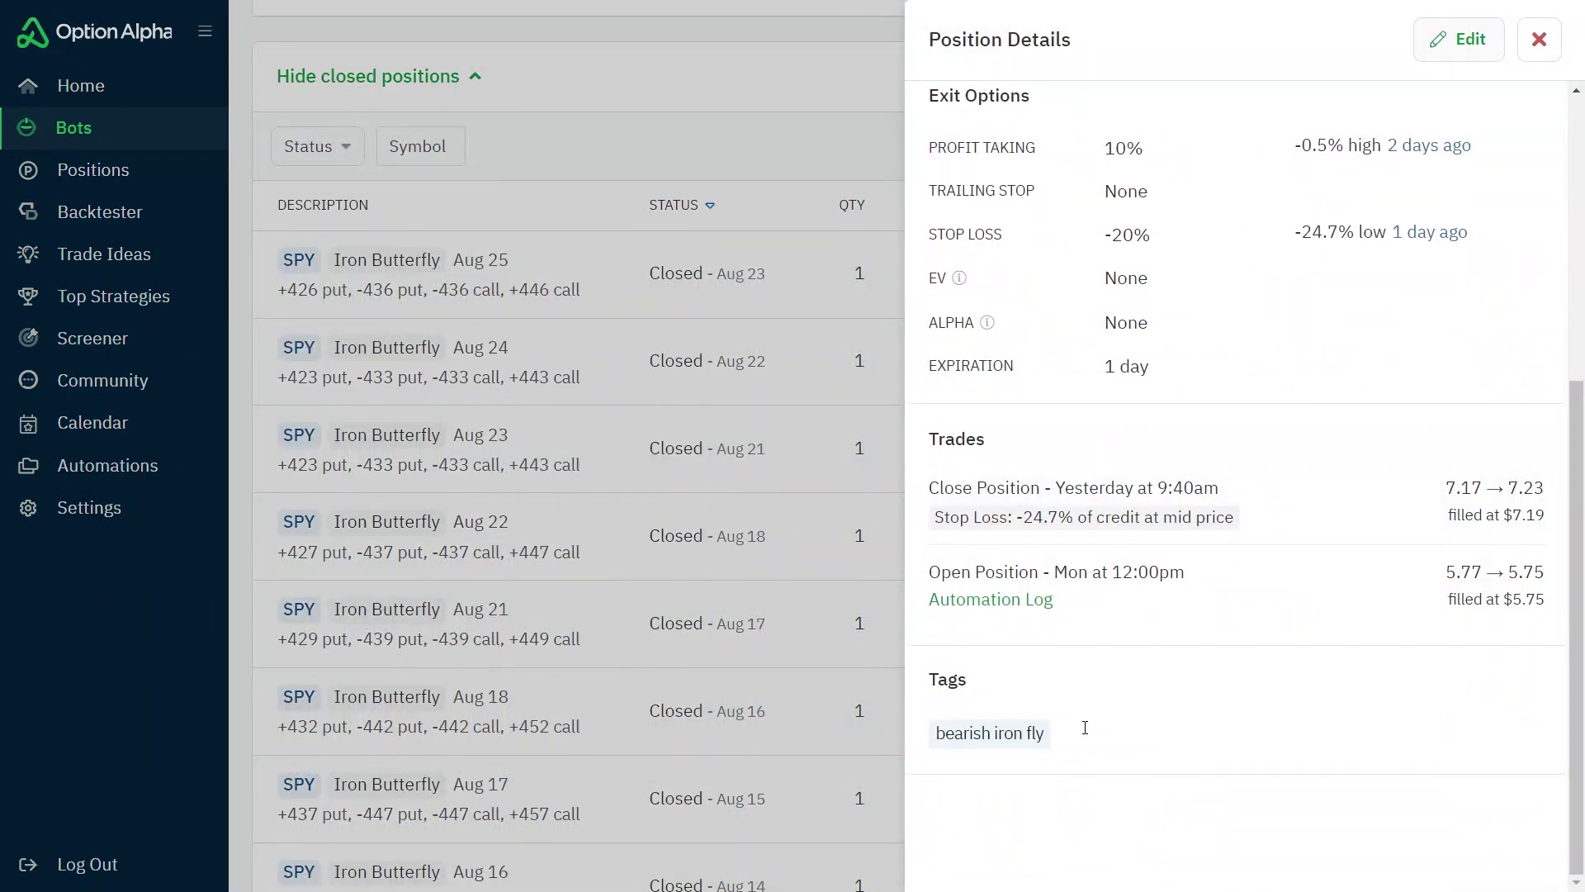
click(813, 363)
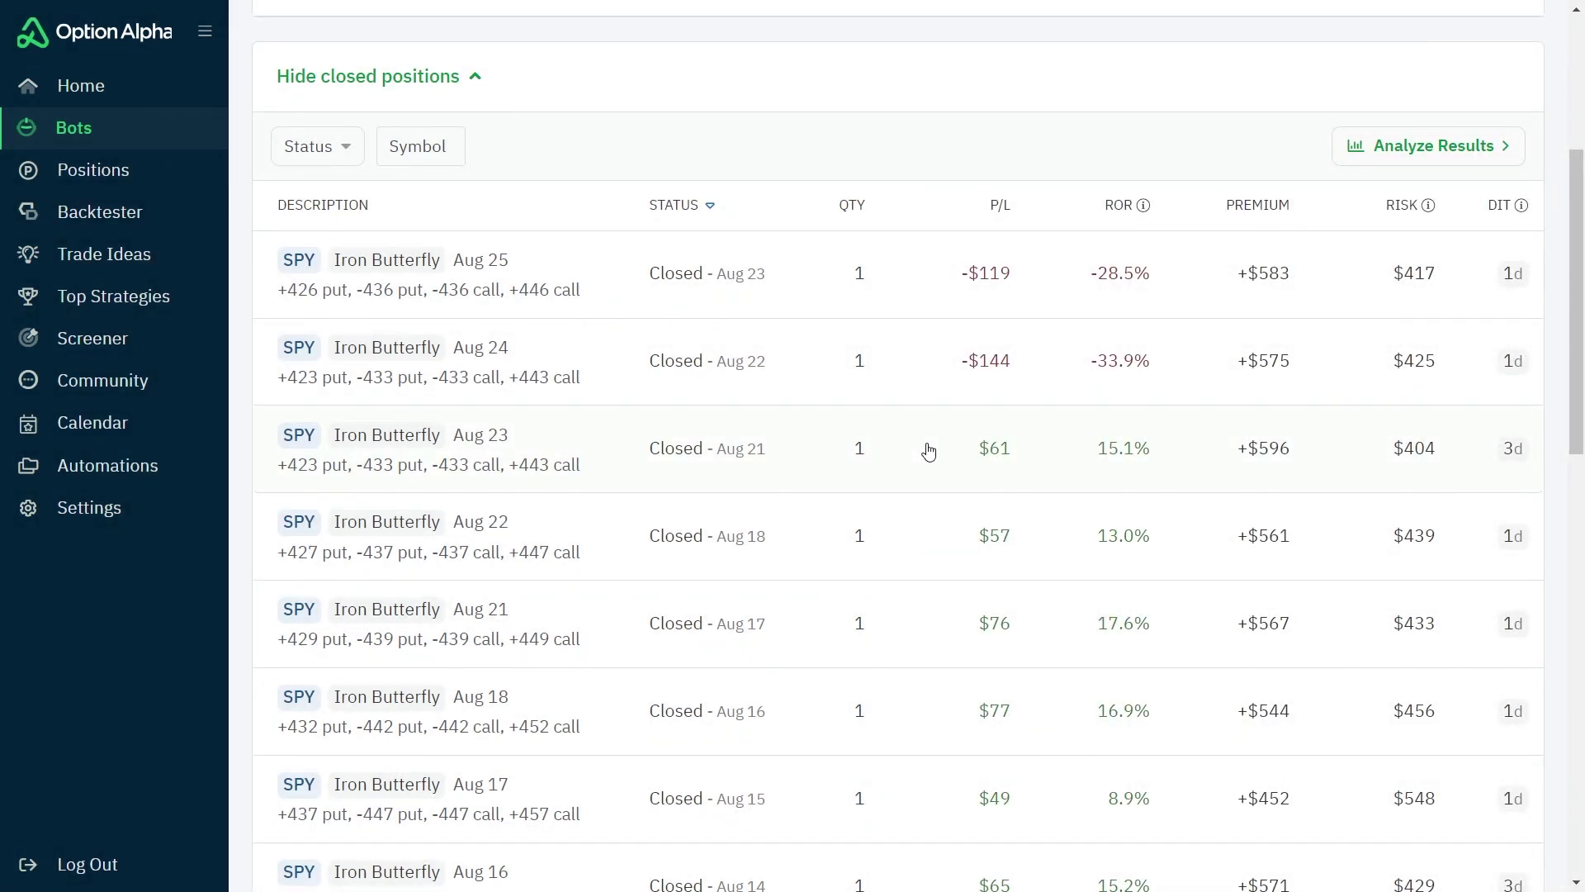
Step: Look through the older closed positions and view the details of the Jul 31 SPY iron butterfly
scroll(928, 450, down, 6)
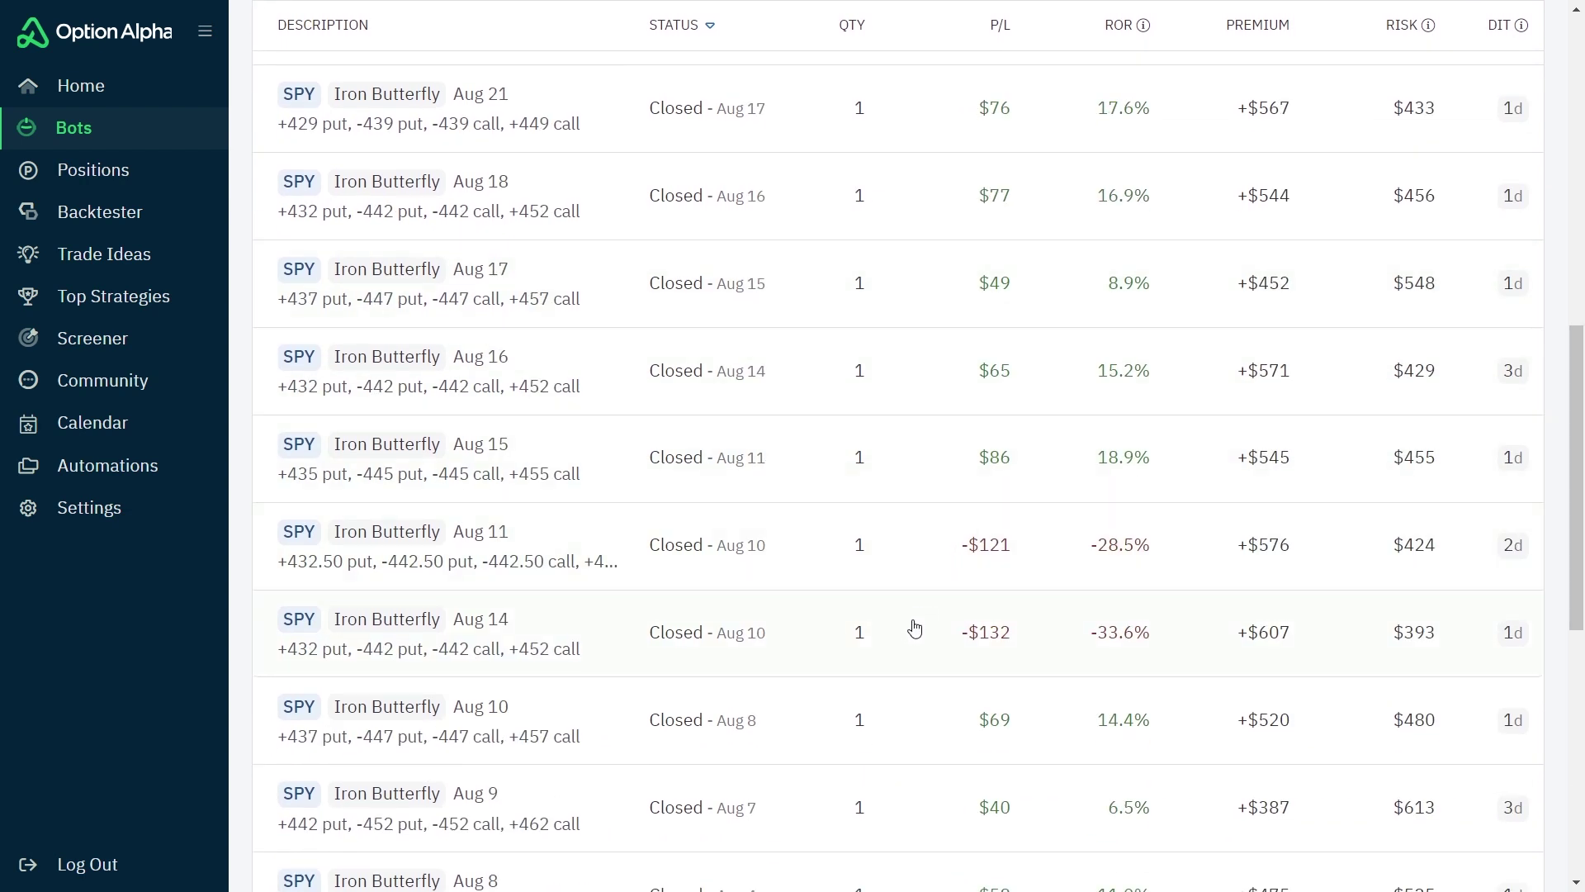
scroll(915, 628, down, 2)
scroll(915, 627, down, 6)
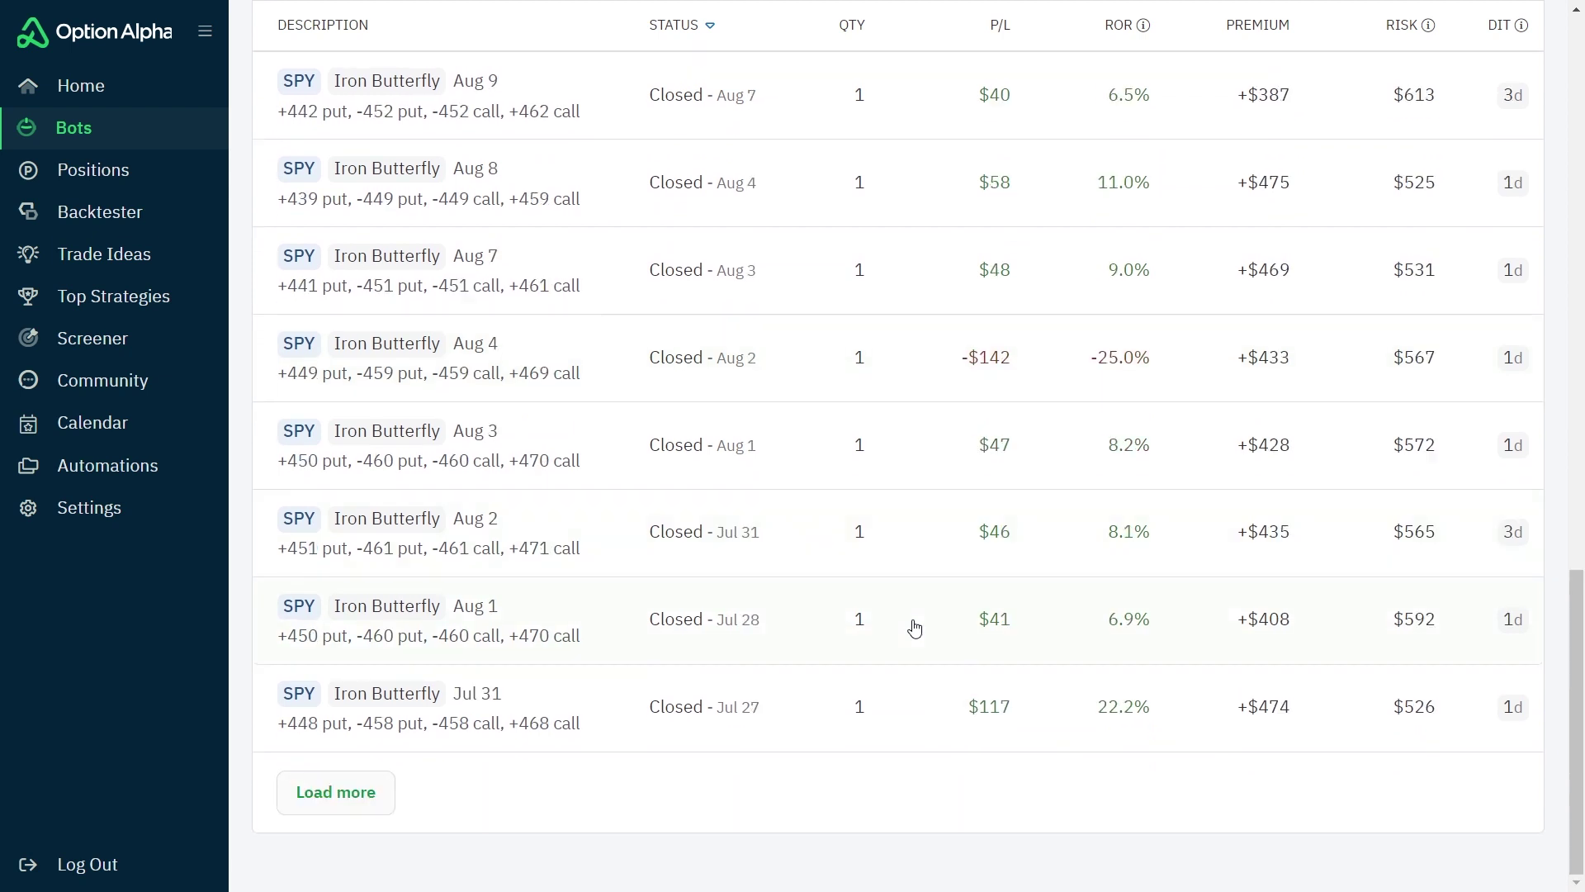
click(904, 705)
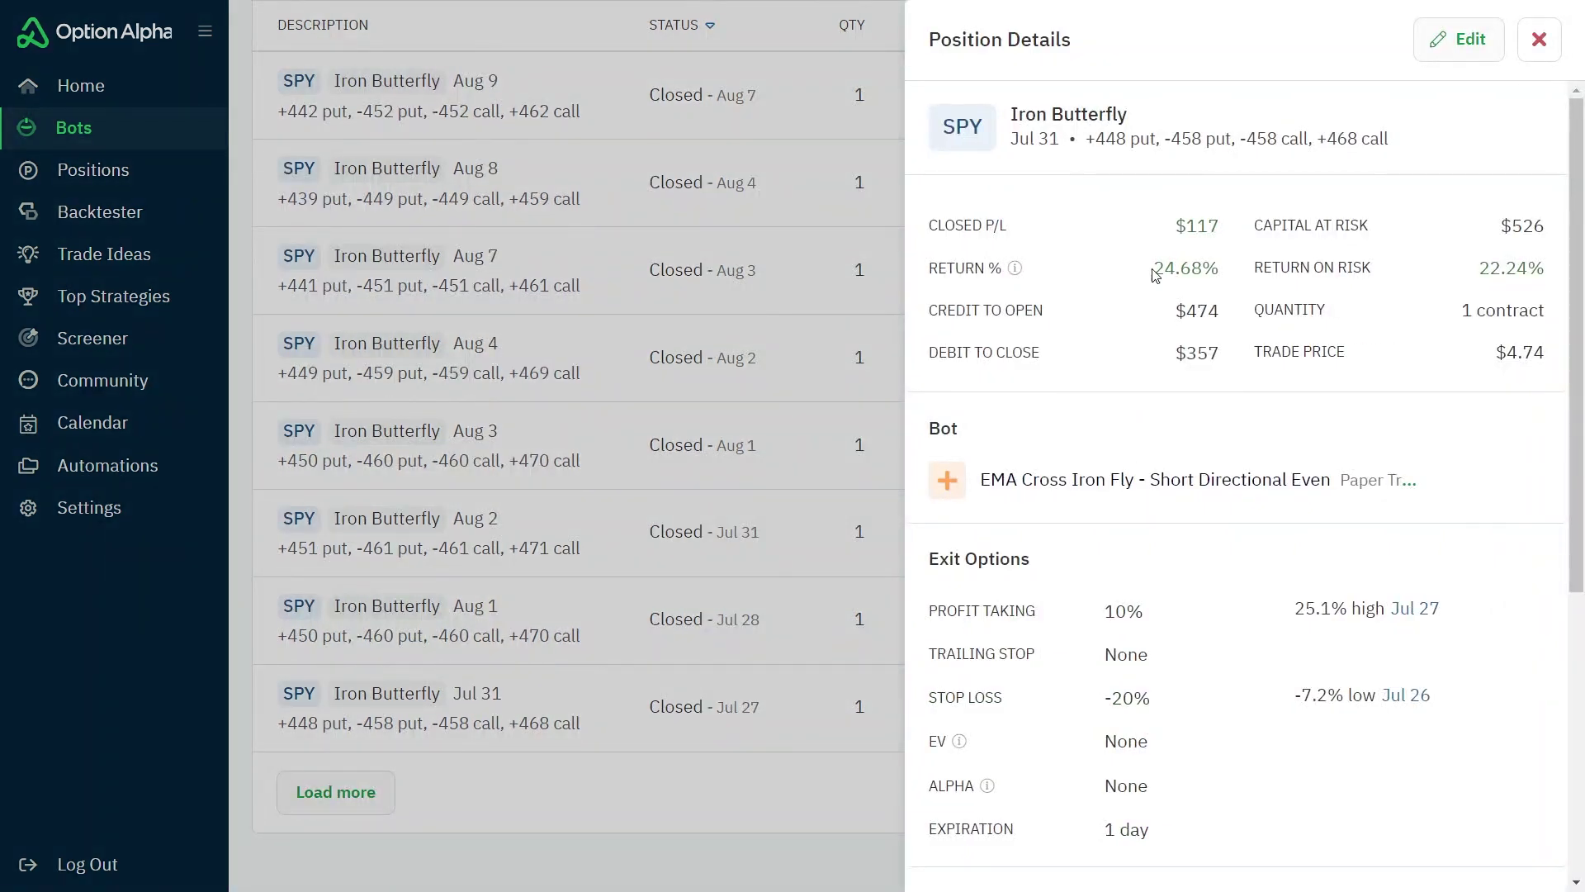
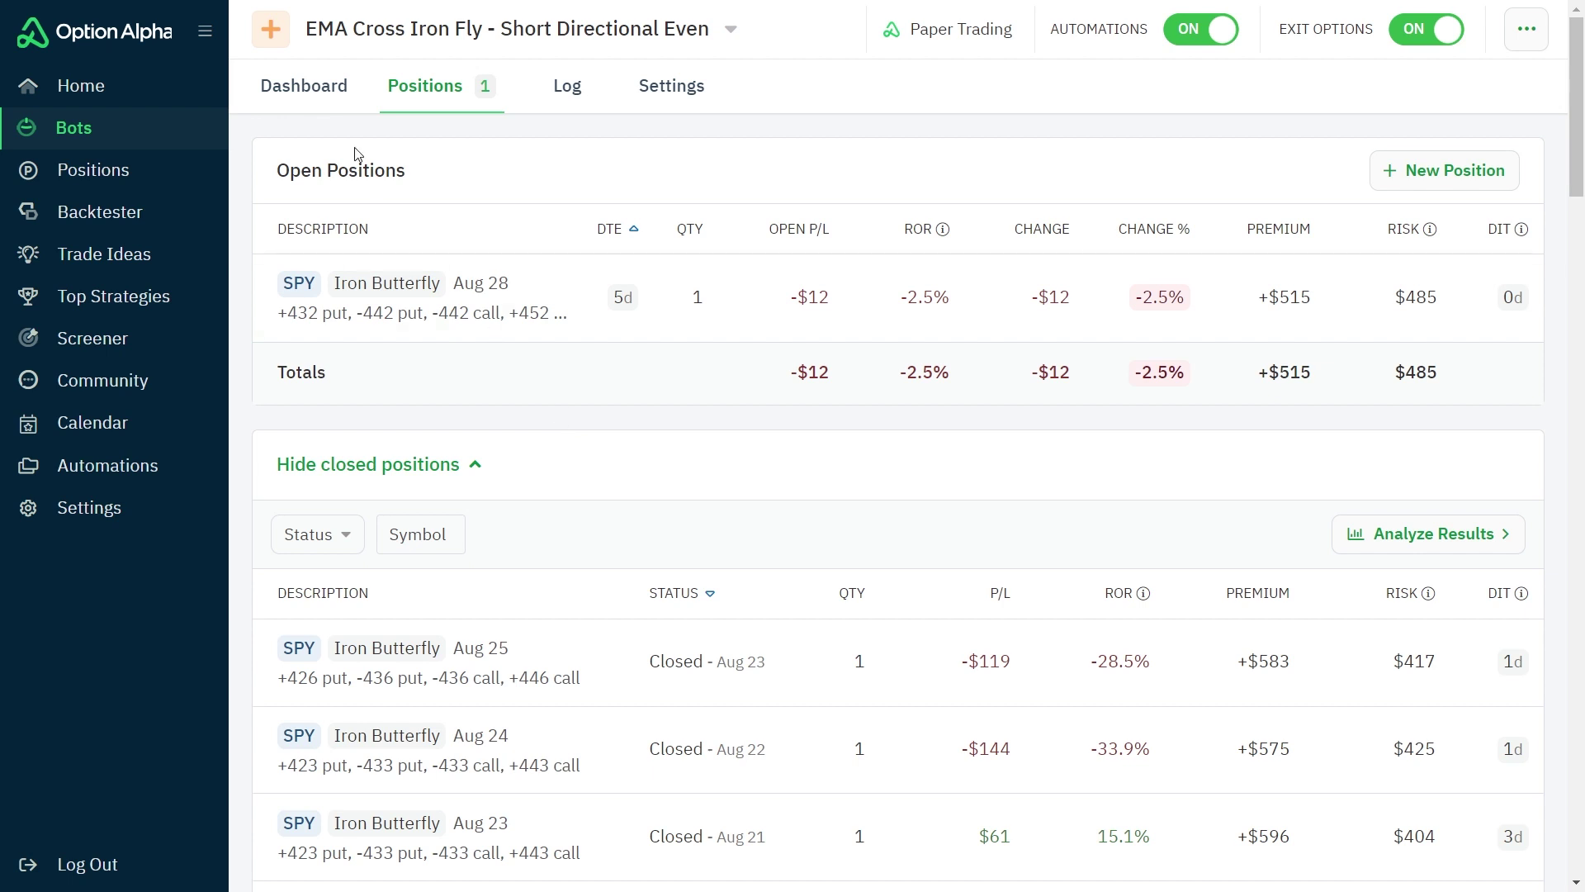
Step: Show Total P/L on the bot's dashboard chart and review the capital at risk, win rate and position stats
click(306, 97)
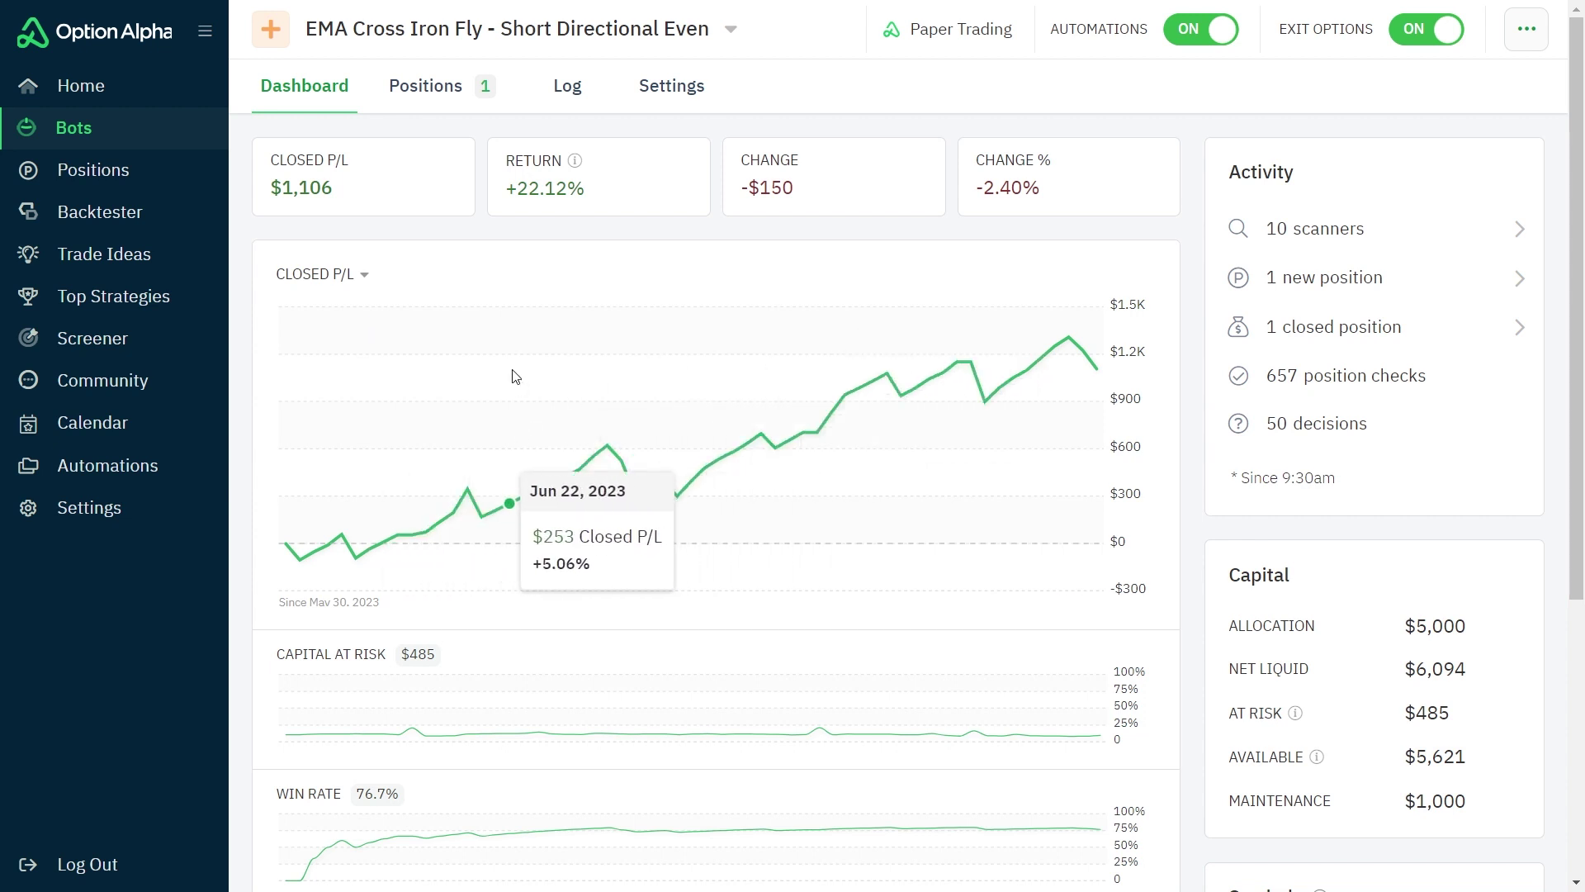
click(340, 275)
click(330, 320)
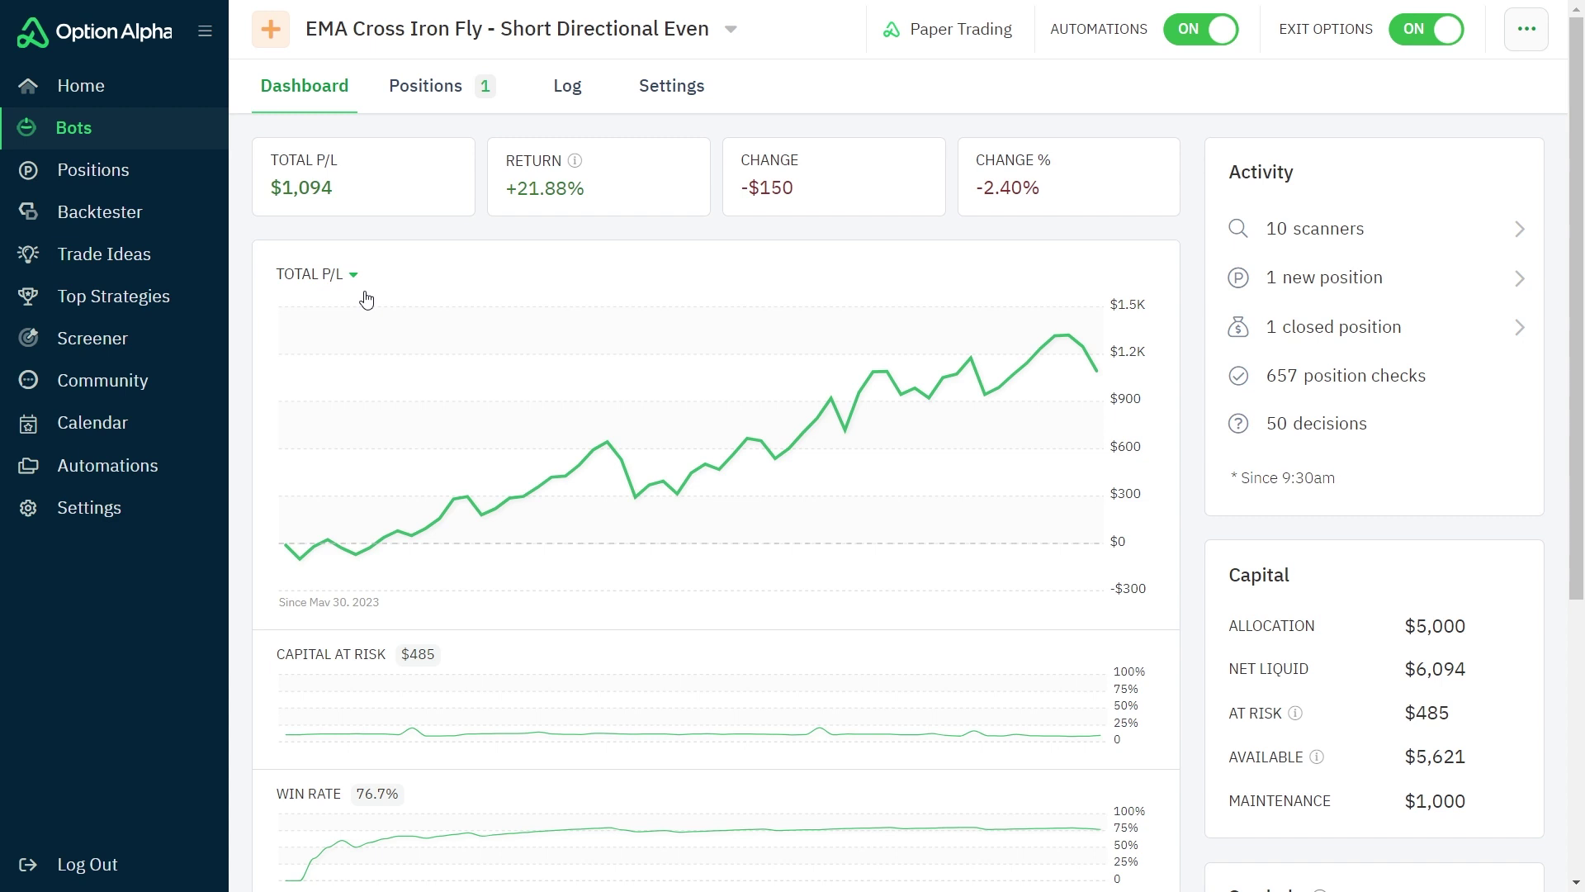
scroll(366, 299, down, 5)
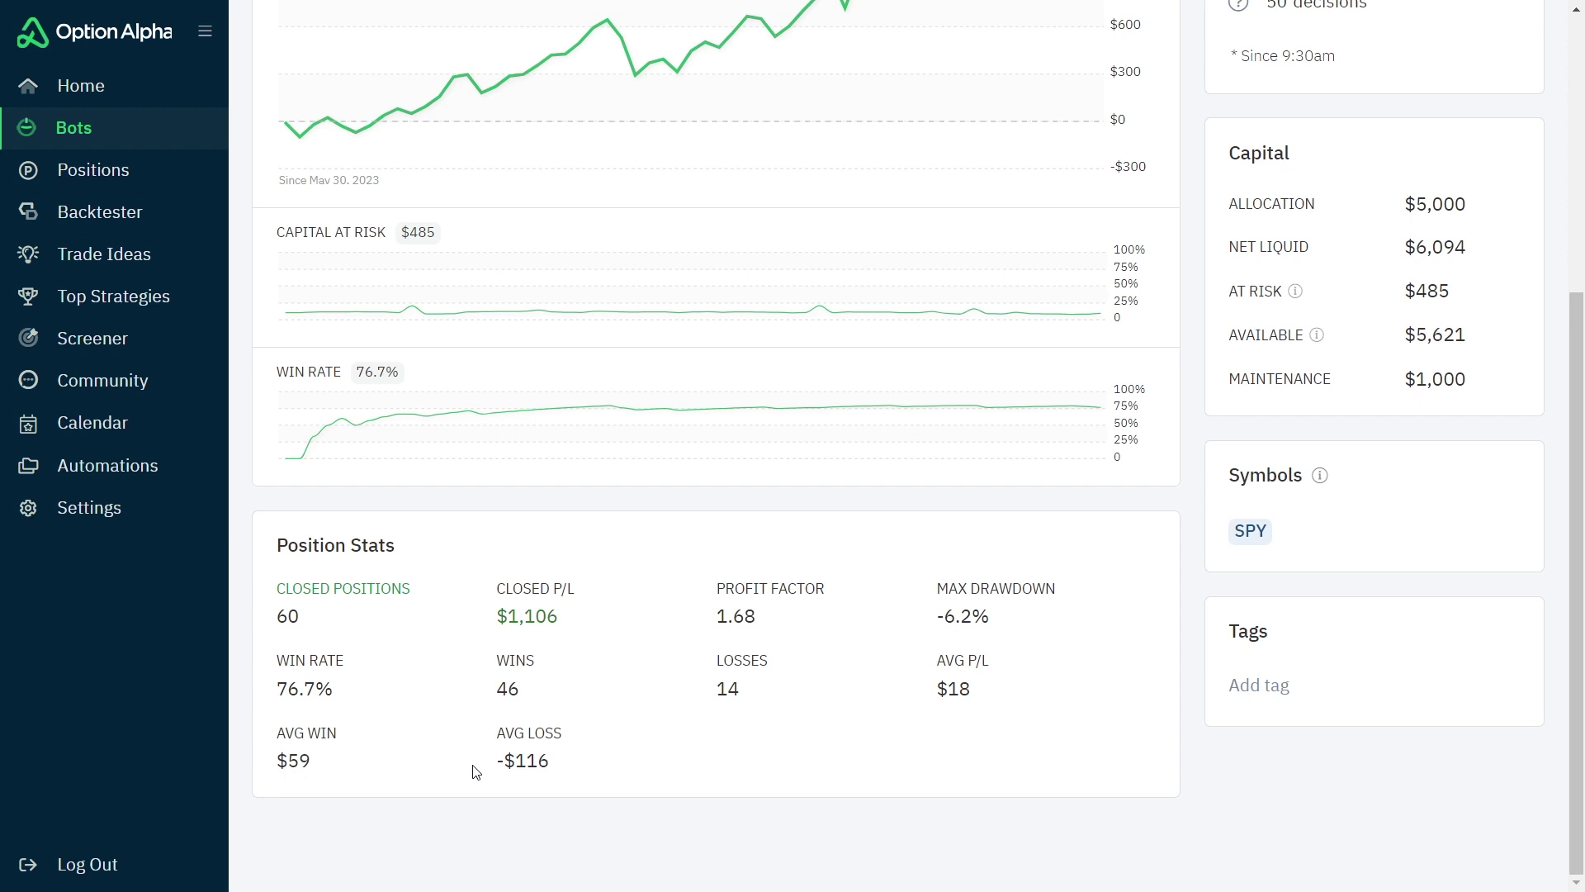
scroll(476, 772, up, 5)
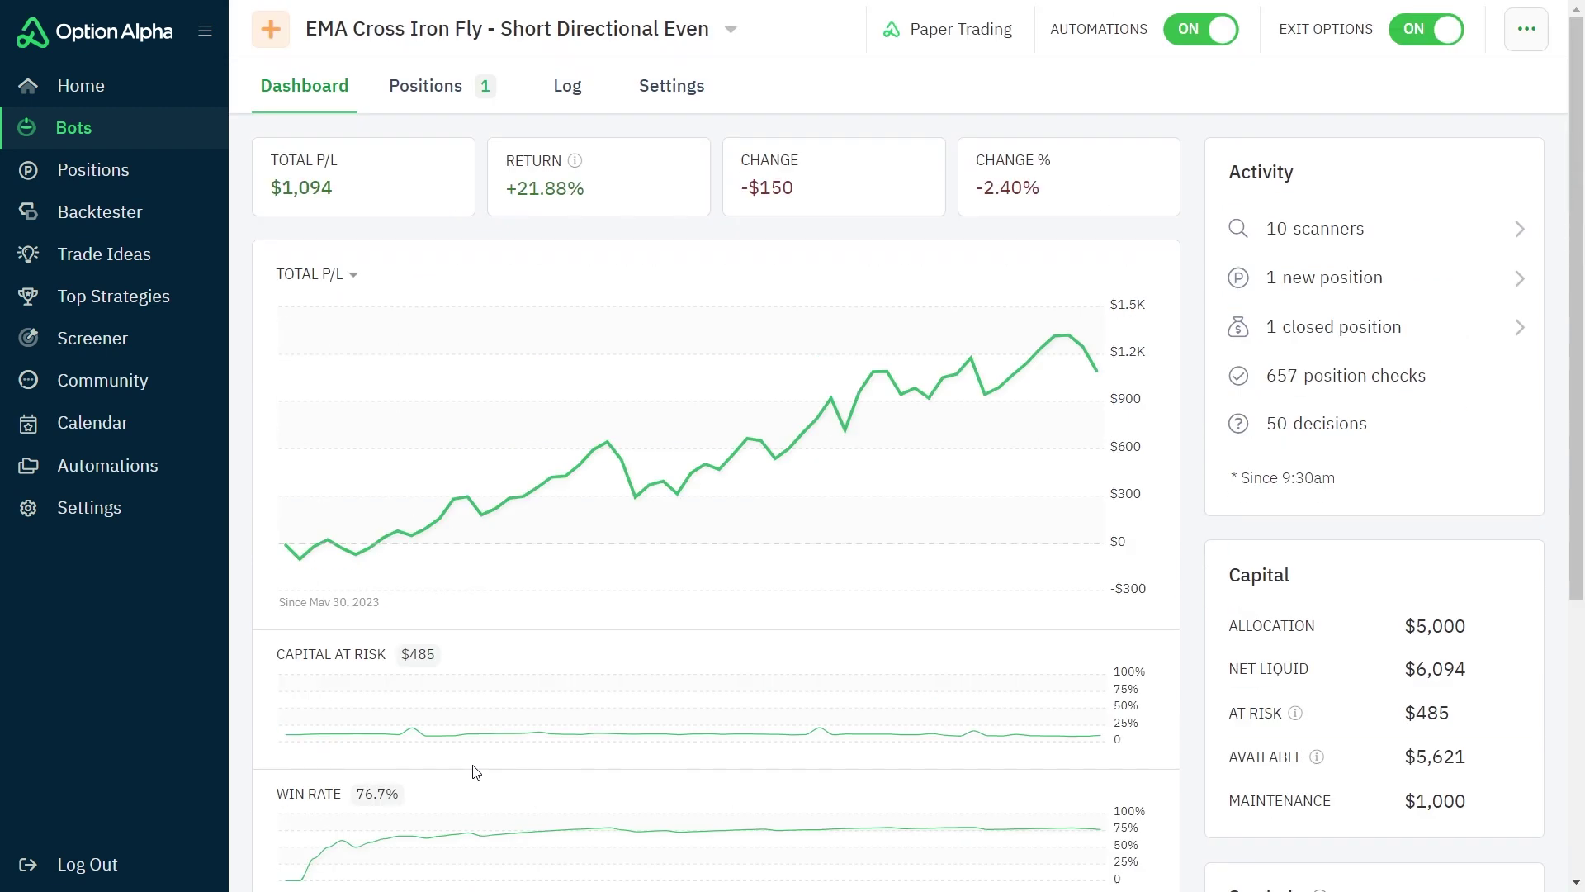
Step: Open the performance analysis of the bot's closed positions and examine its metrics, averages and strategy and symbol breakdowns
click(397, 567)
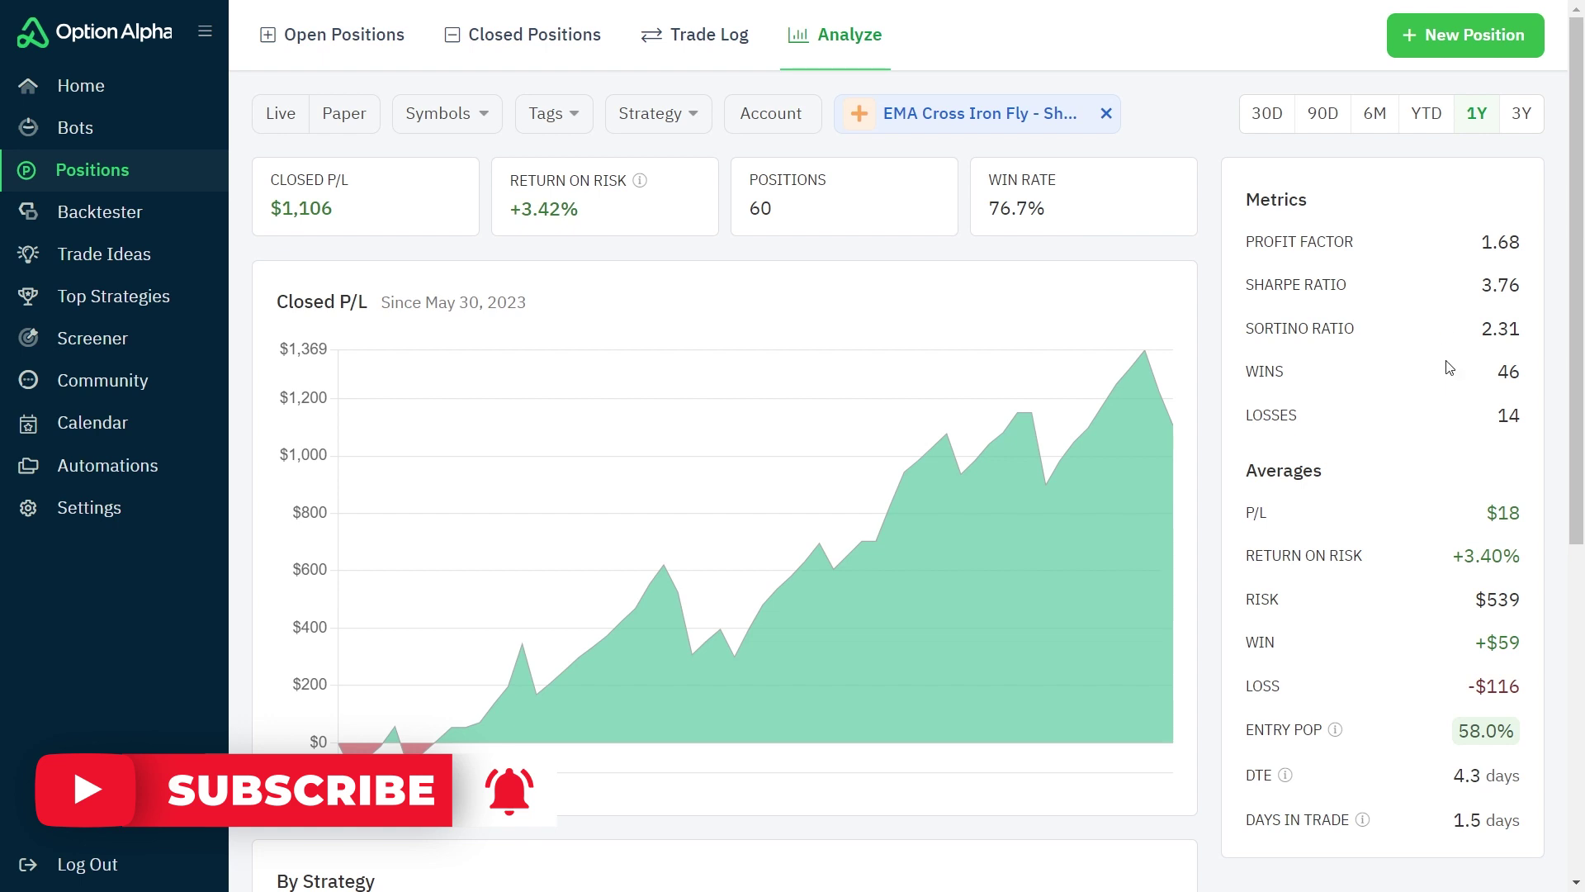
scroll(1448, 368, down, 2)
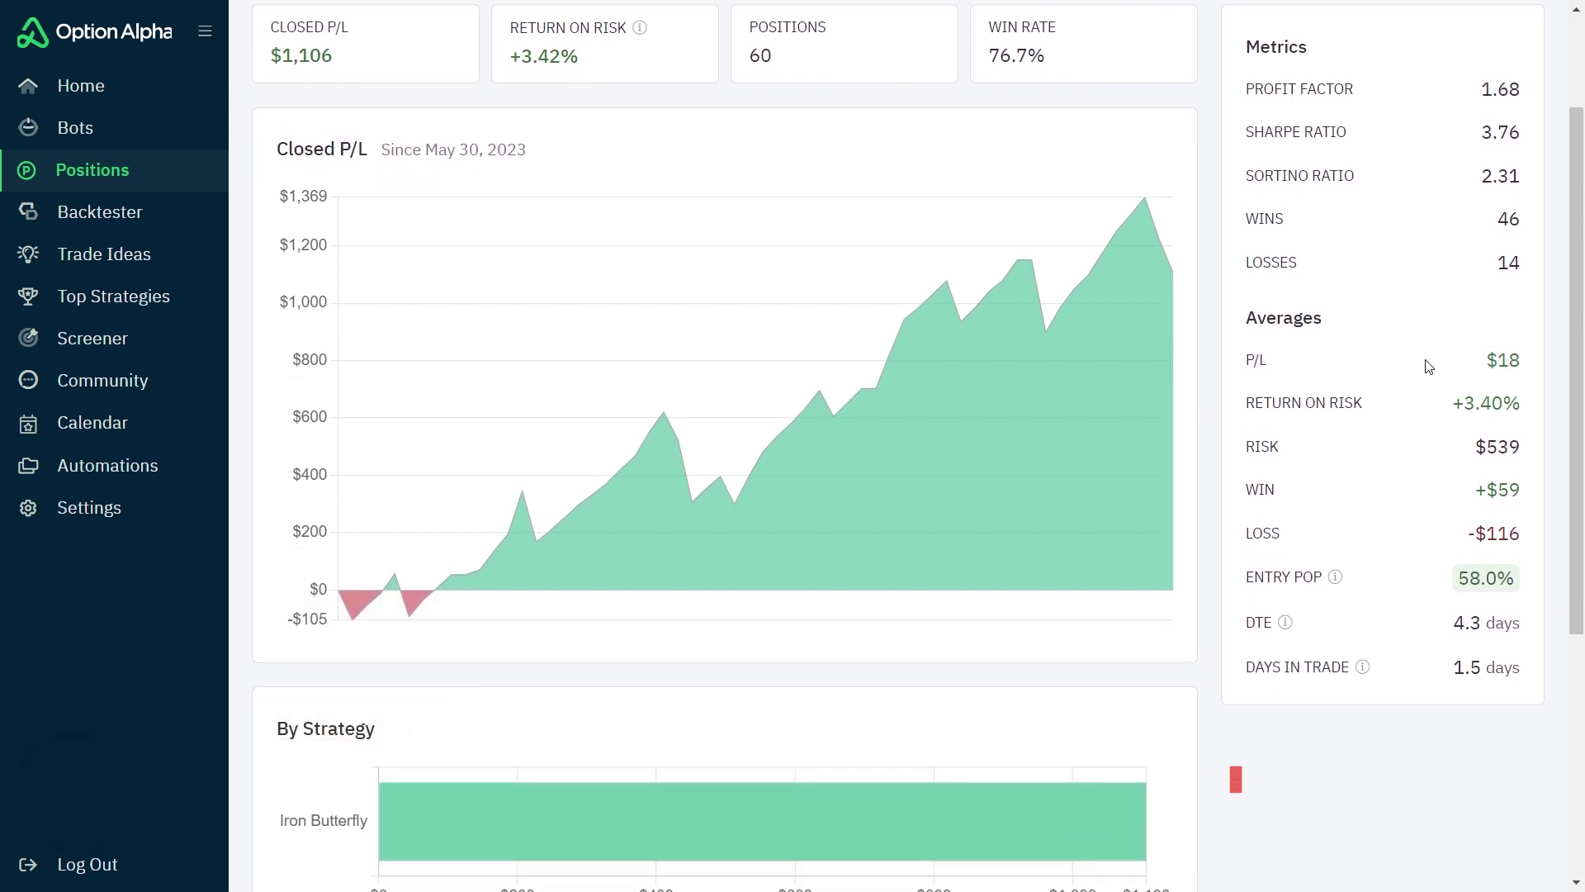
scroll(1427, 363, down, 1)
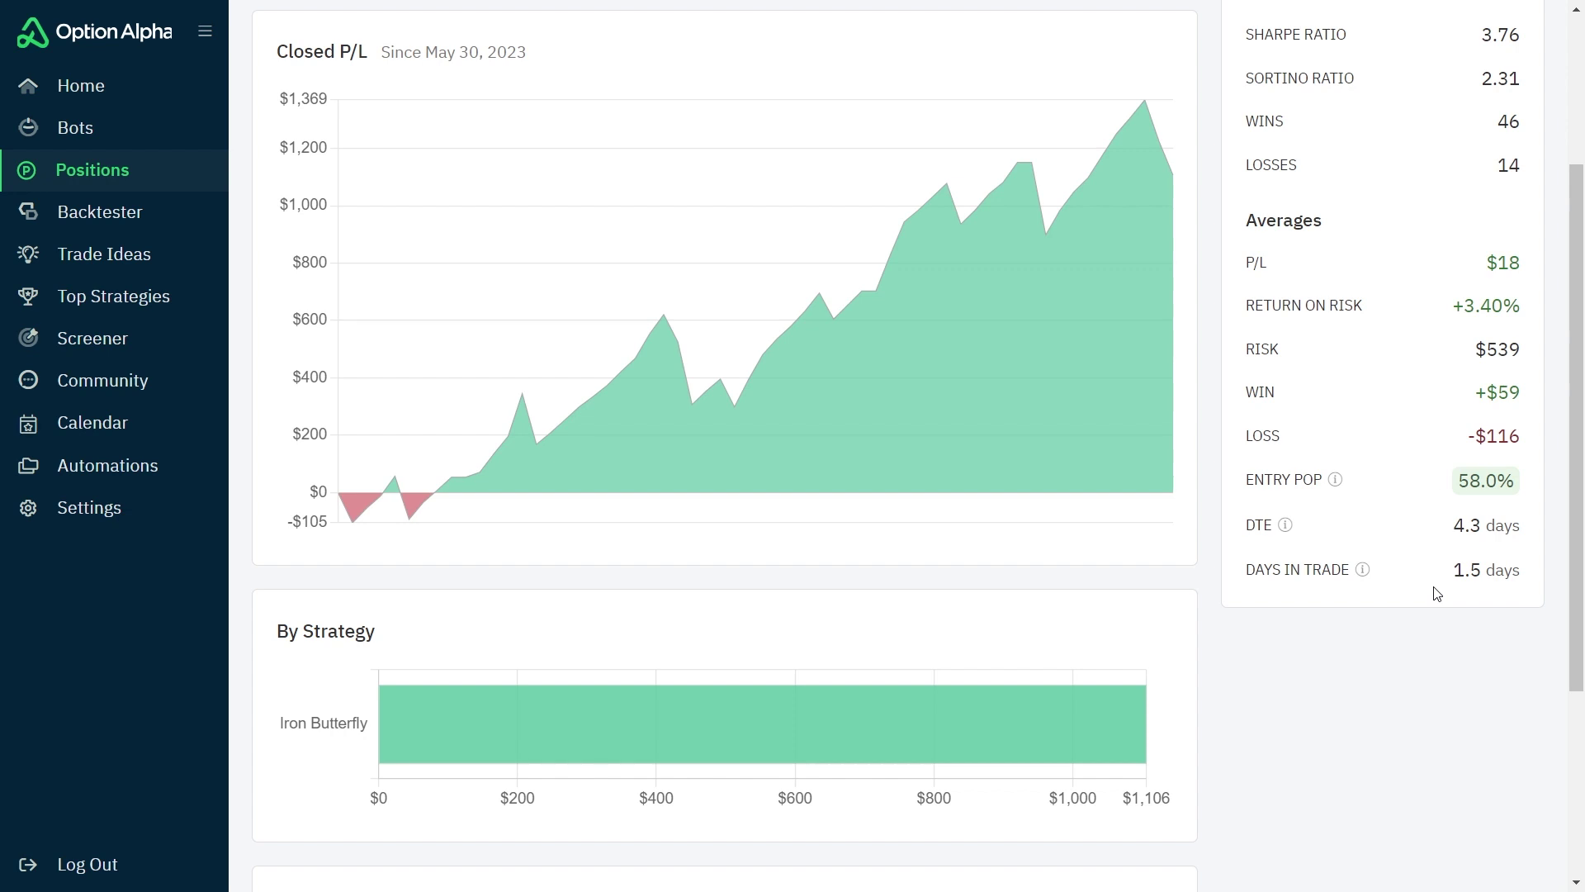
scroll(1246, 612, up, 3)
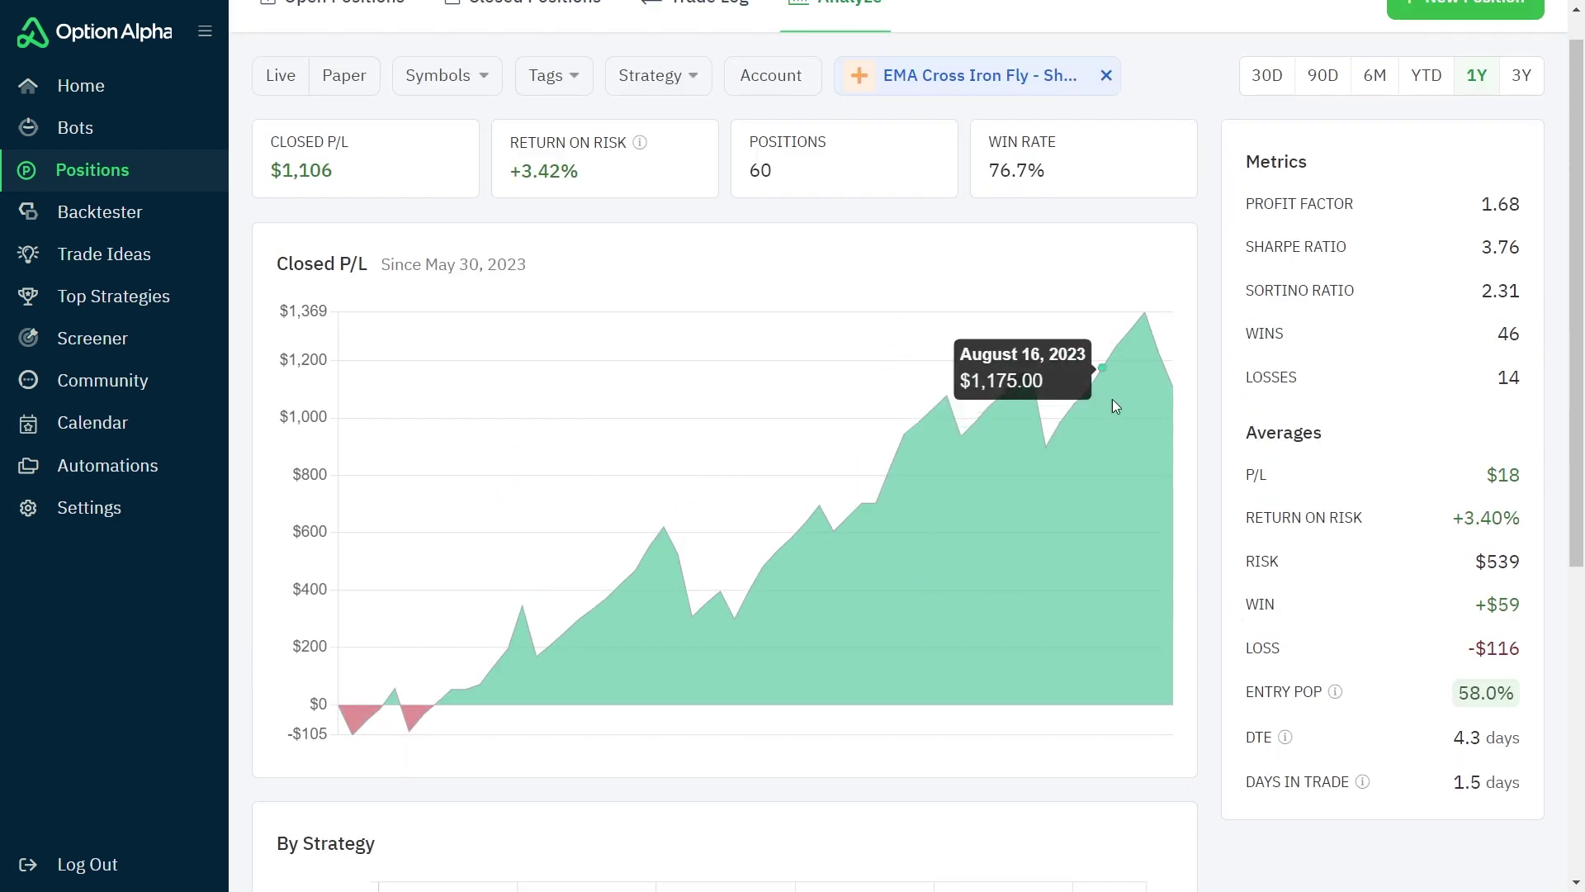
scroll(1205, 544, down, 4)
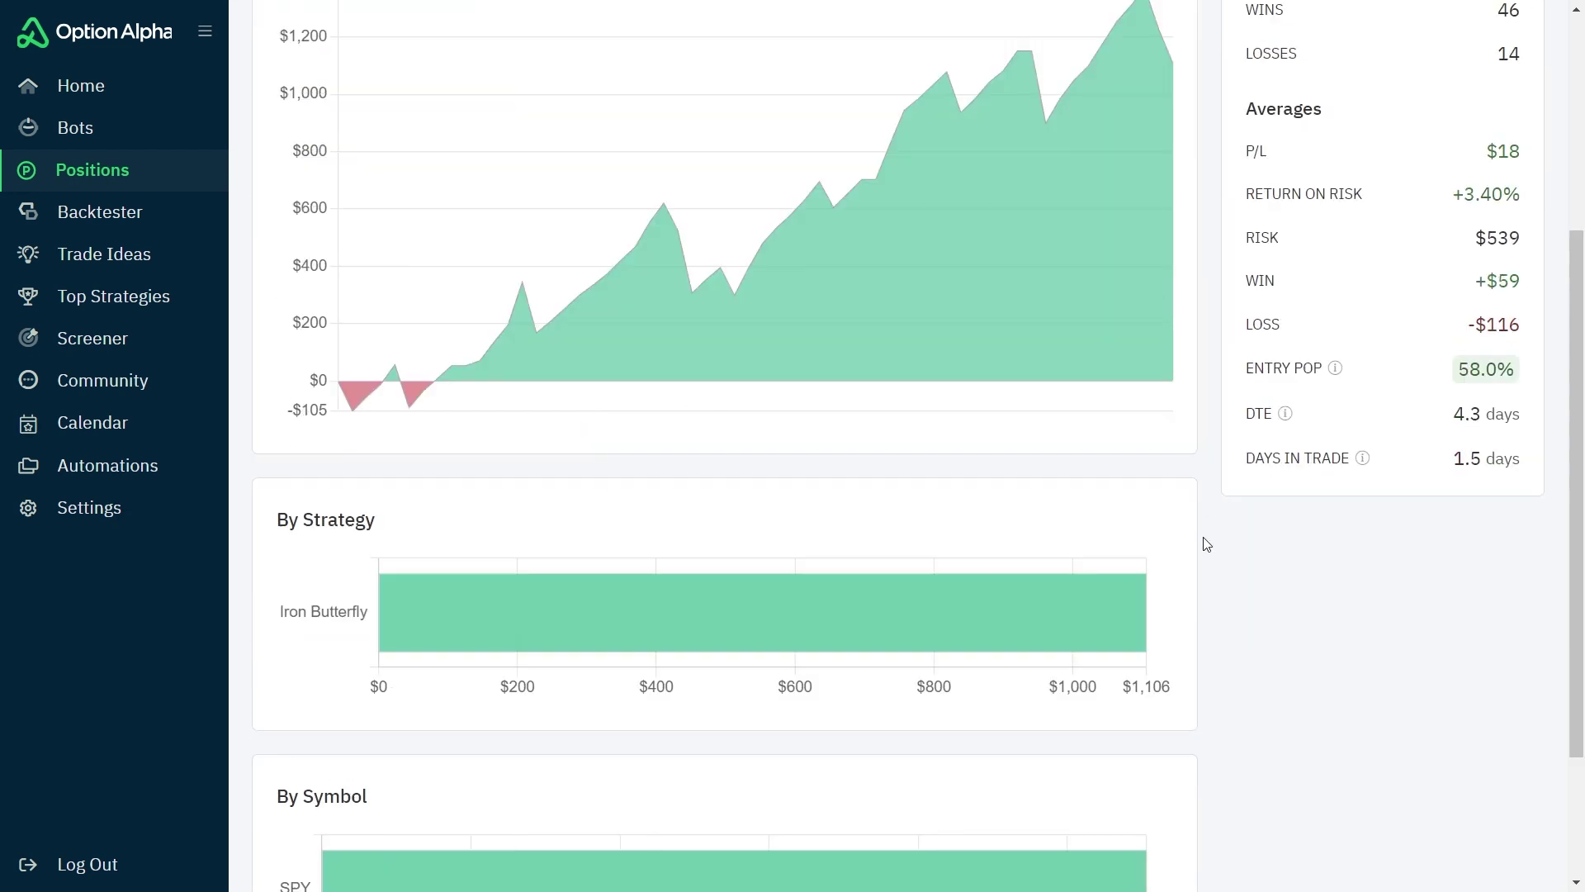
scroll(1205, 543, up, 4)
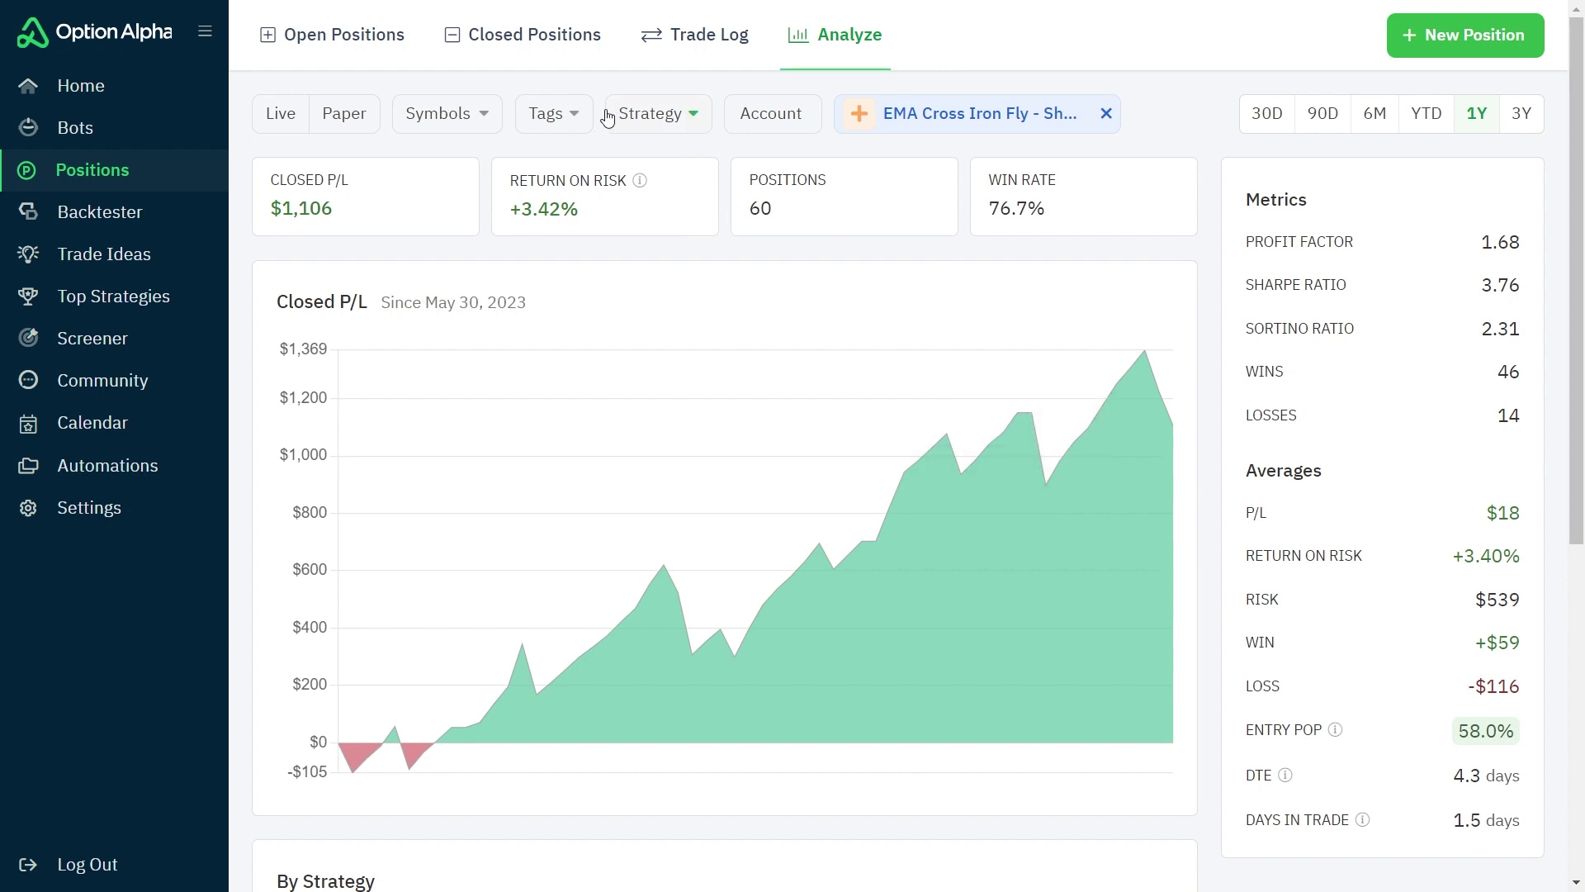
Step: Filter the closed position analysis by the bullish iron fly tag
click(572, 119)
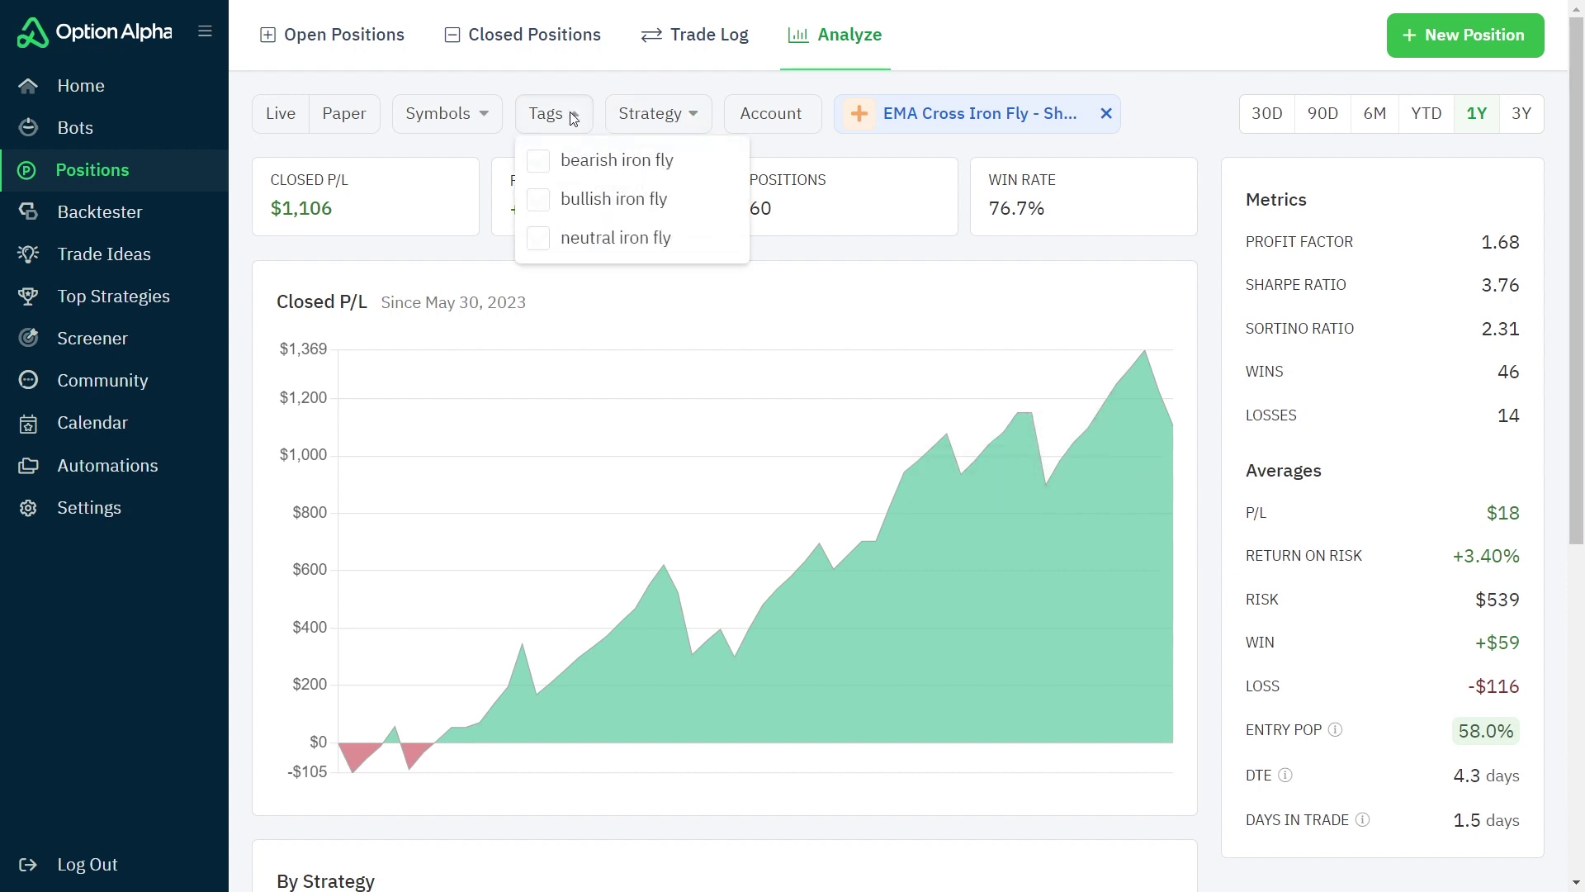
click(541, 203)
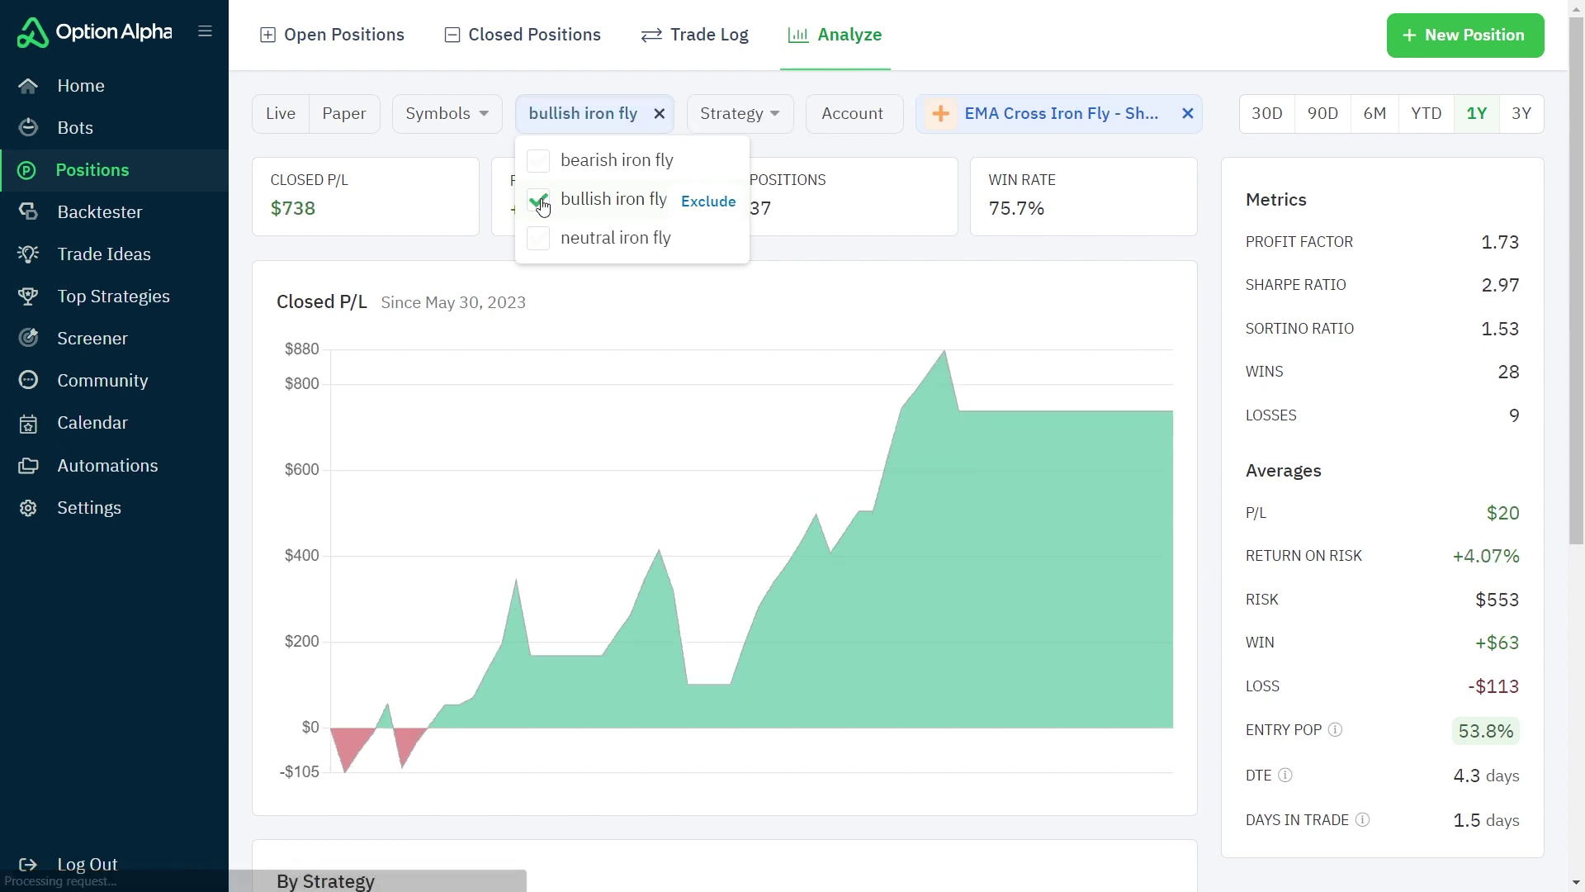
click(248, 580)
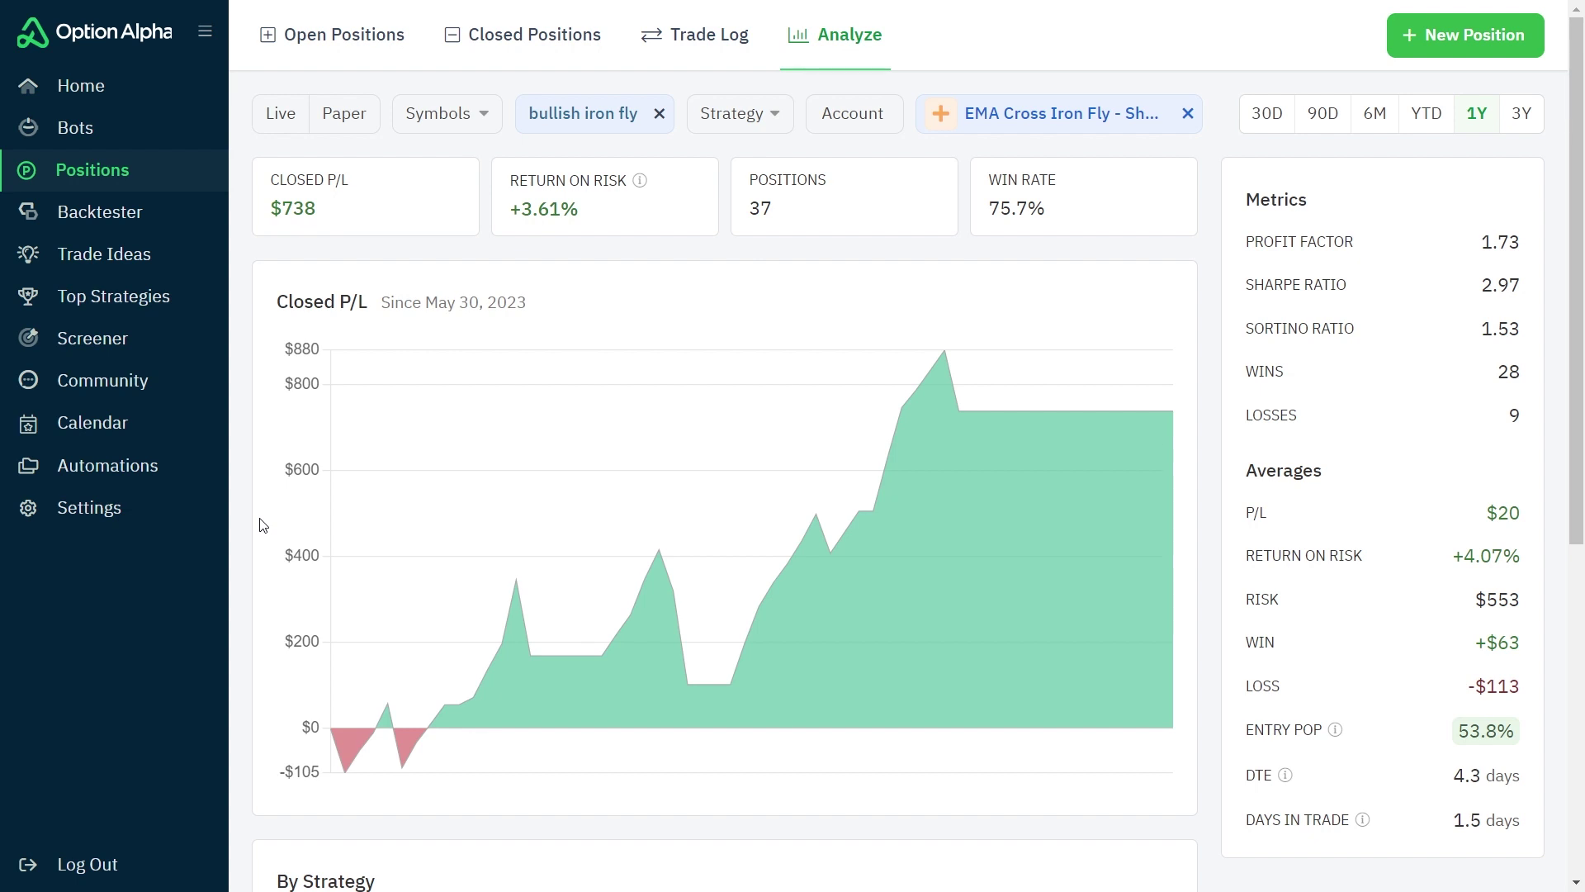
Step: Replace the bullish tag filter with neutral iron fly and review the filtered results
click(658, 113)
click(557, 129)
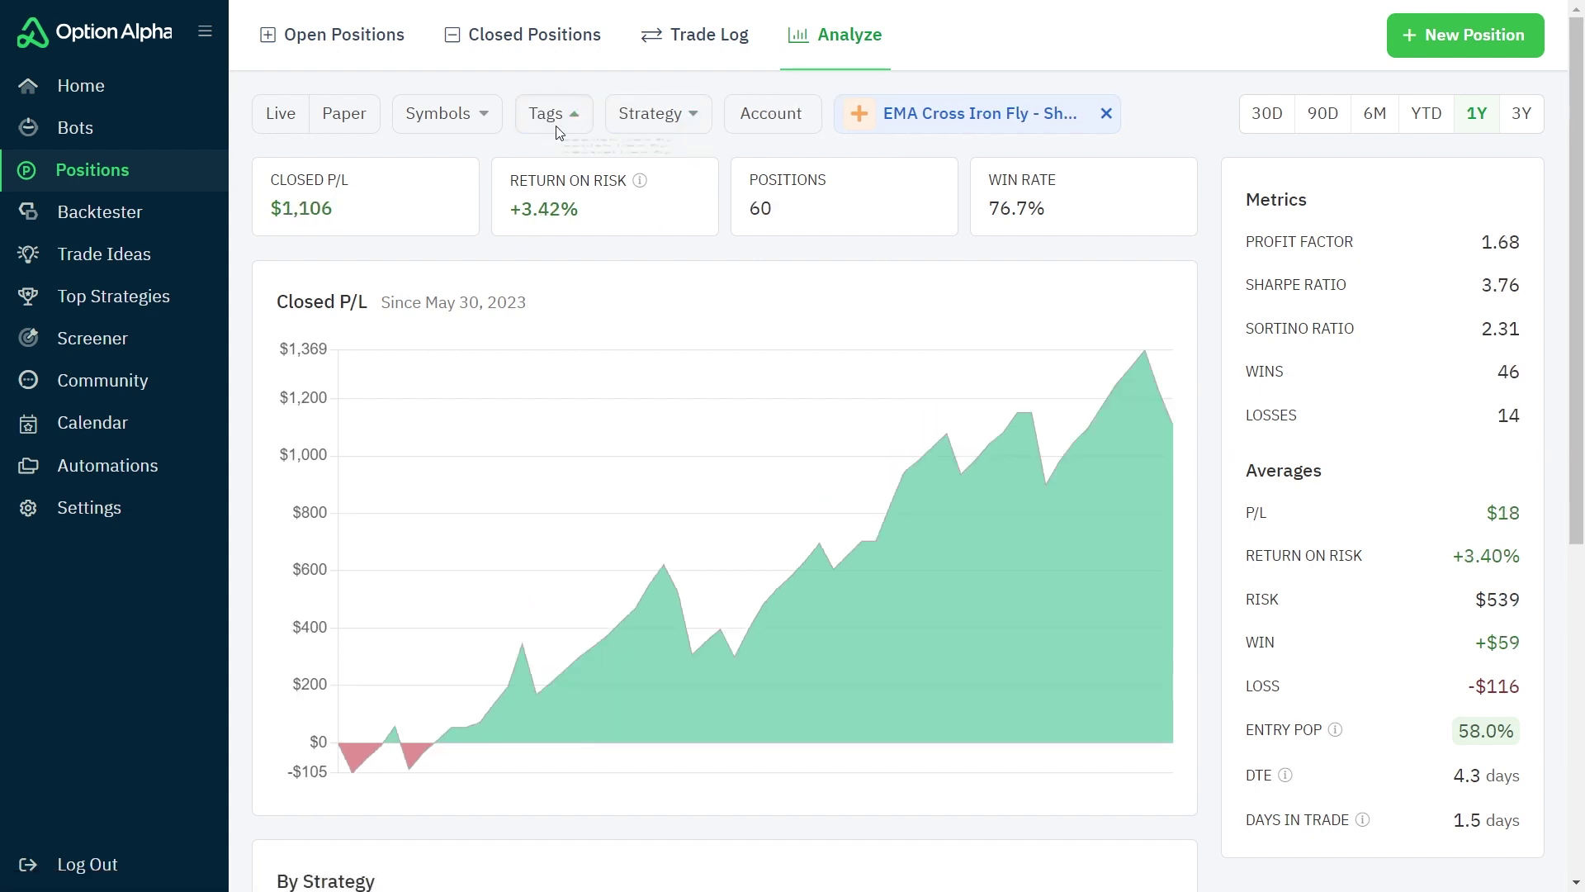
click(552, 238)
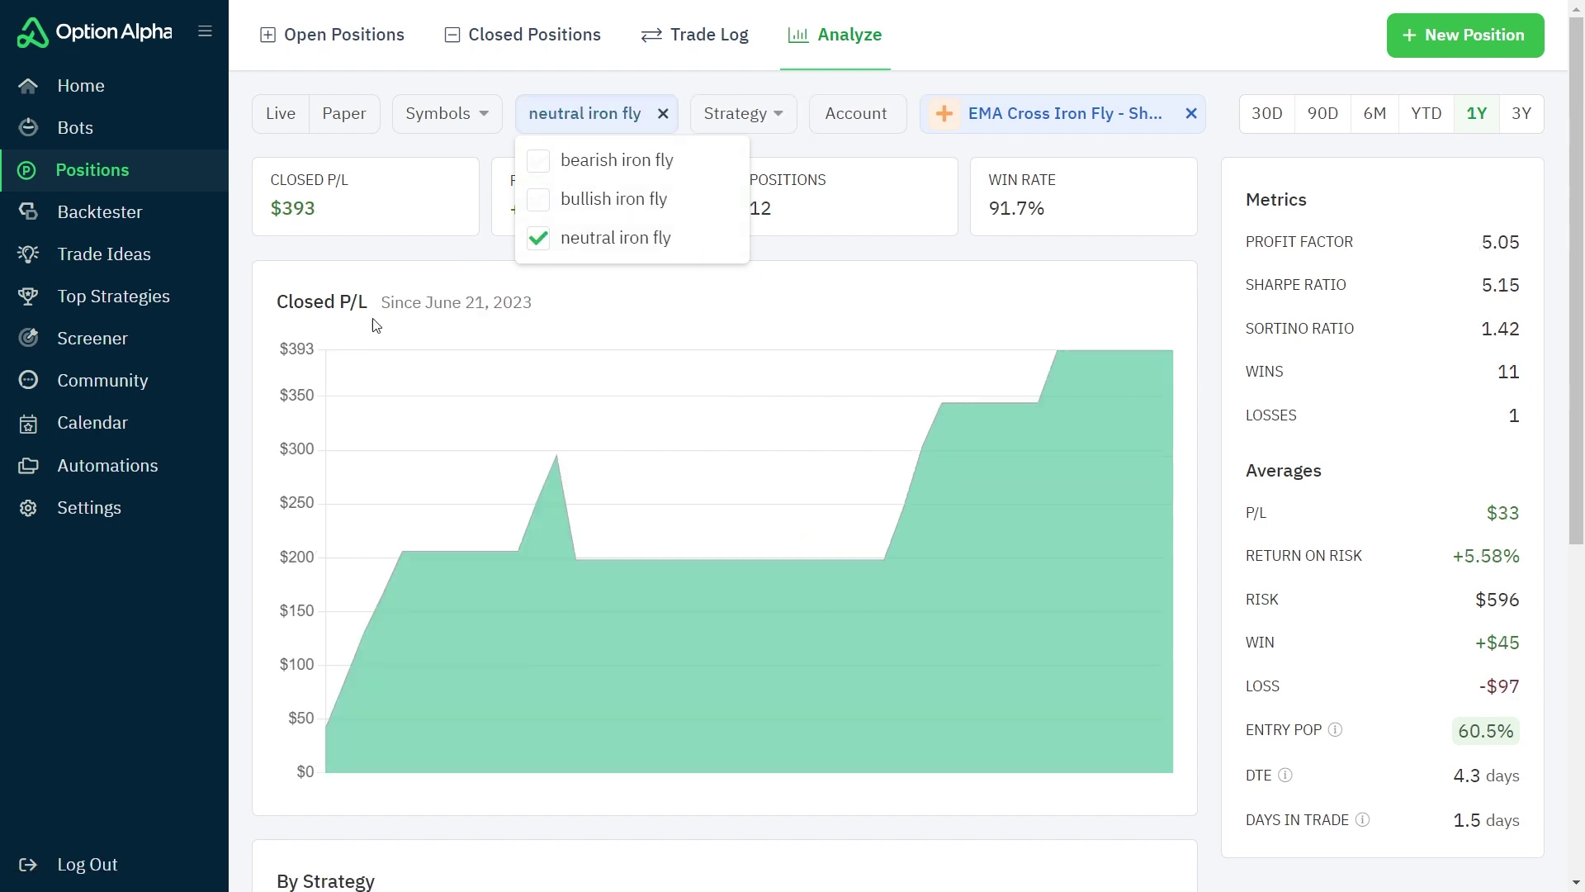
click(253, 384)
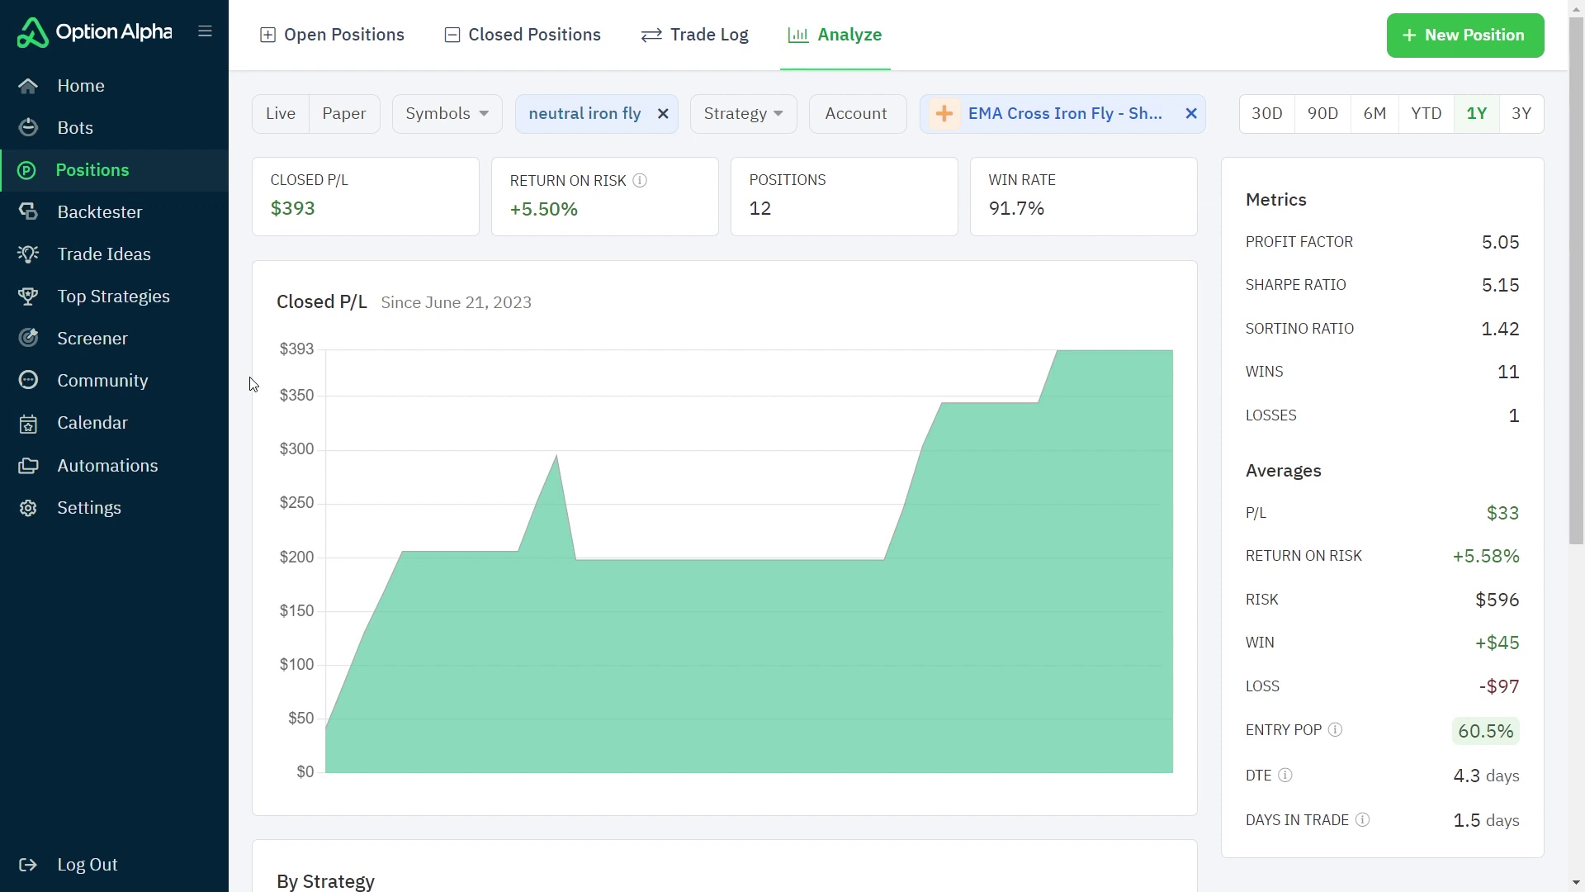
scroll(253, 384, down, 3)
scroll(253, 384, up, 3)
Step: Replace the neutral tag filter with bearish iron fly and review the filtered results
click(660, 117)
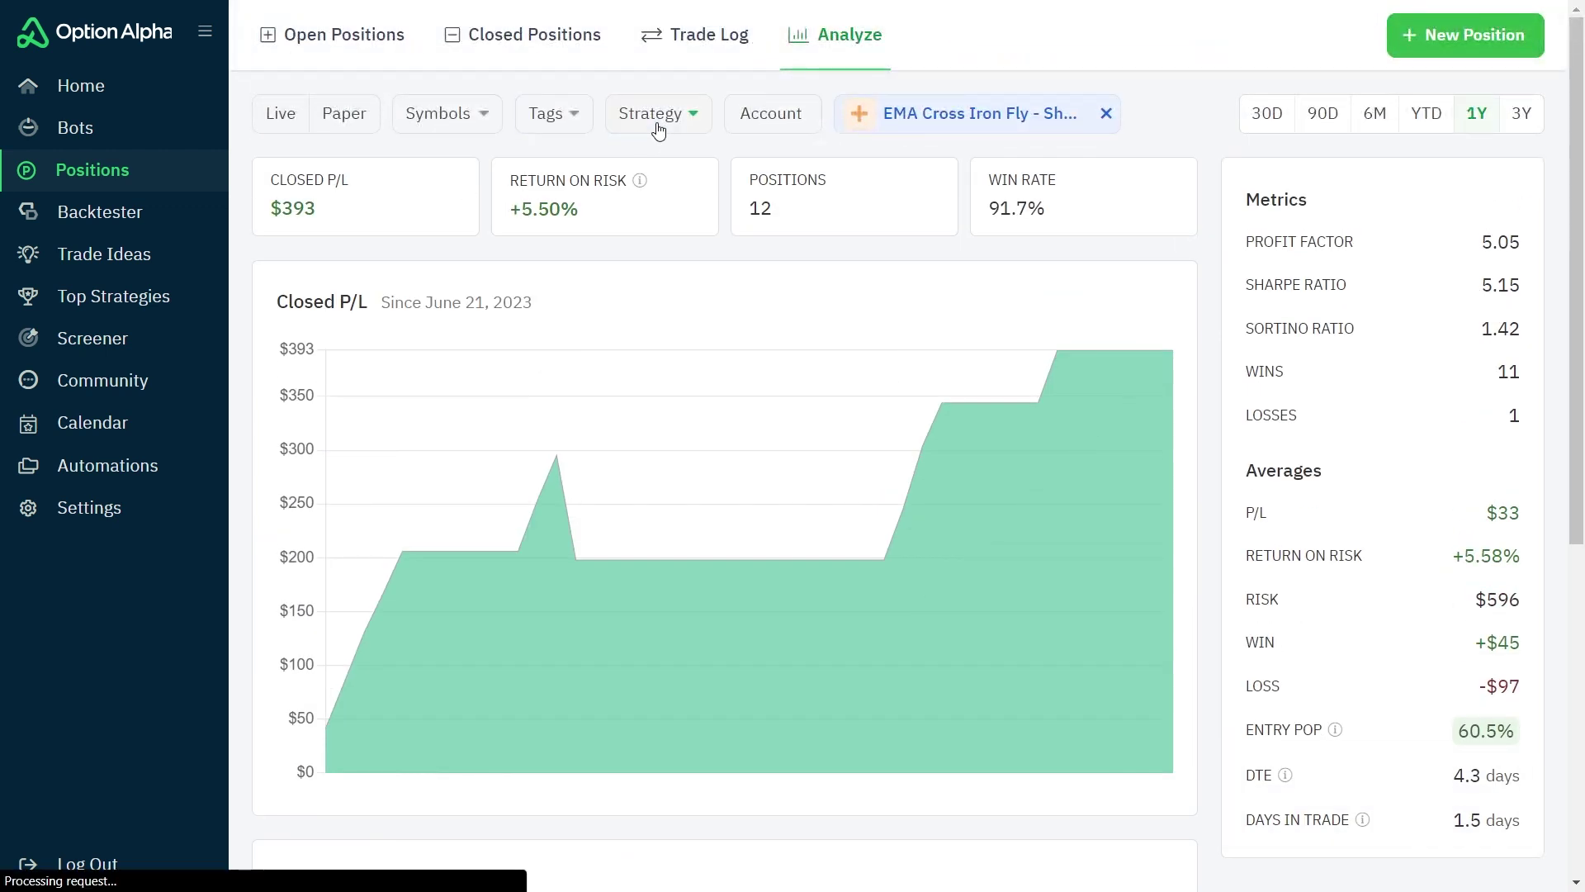
click(559, 126)
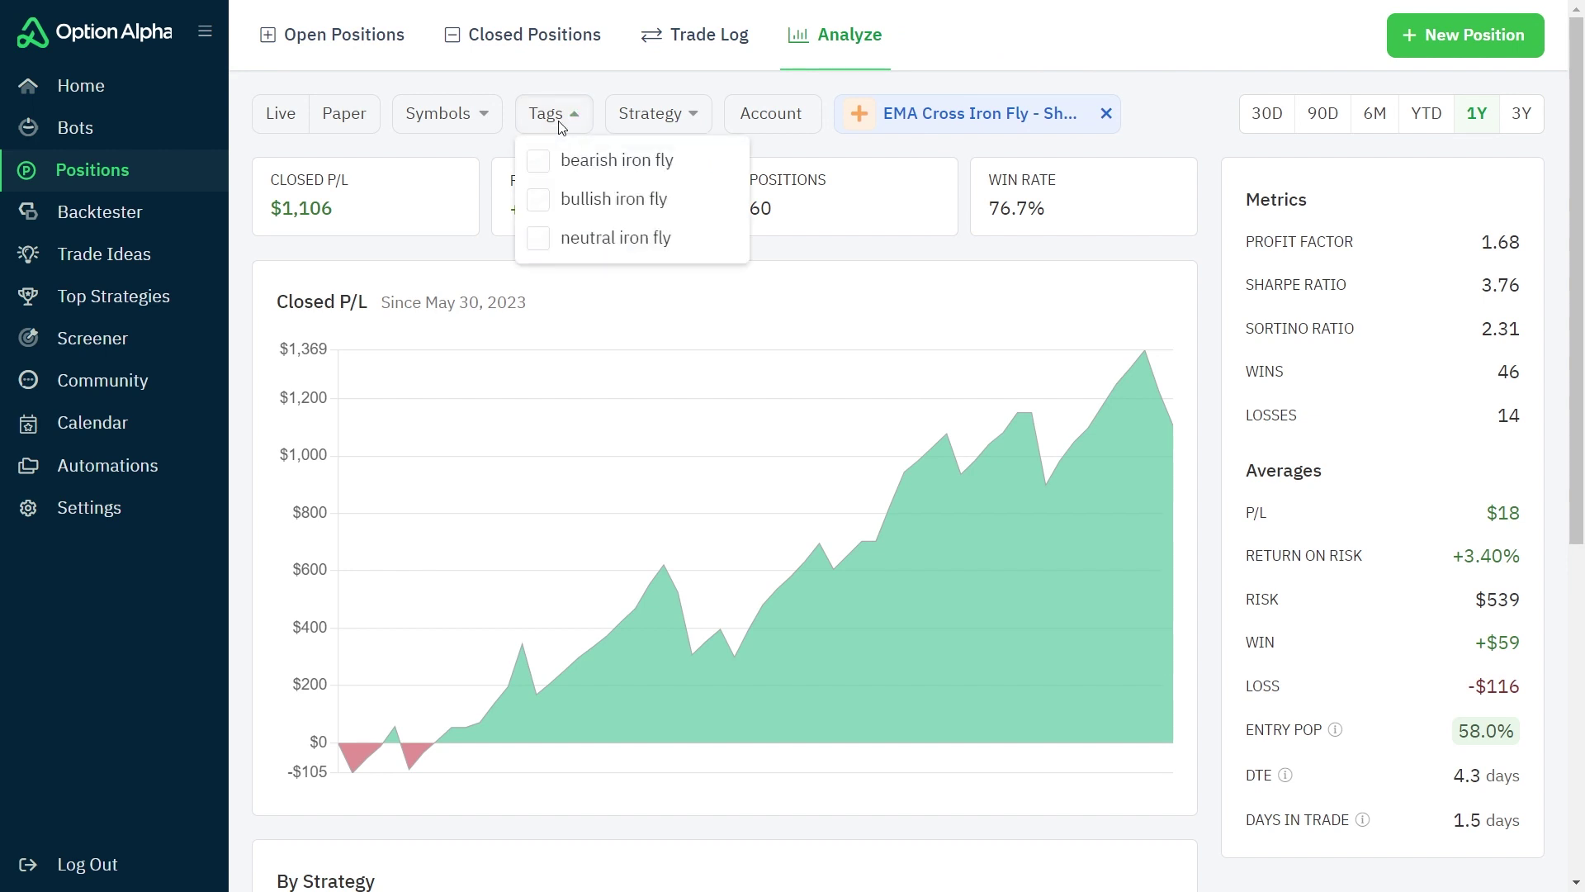
click(541, 161)
click(257, 402)
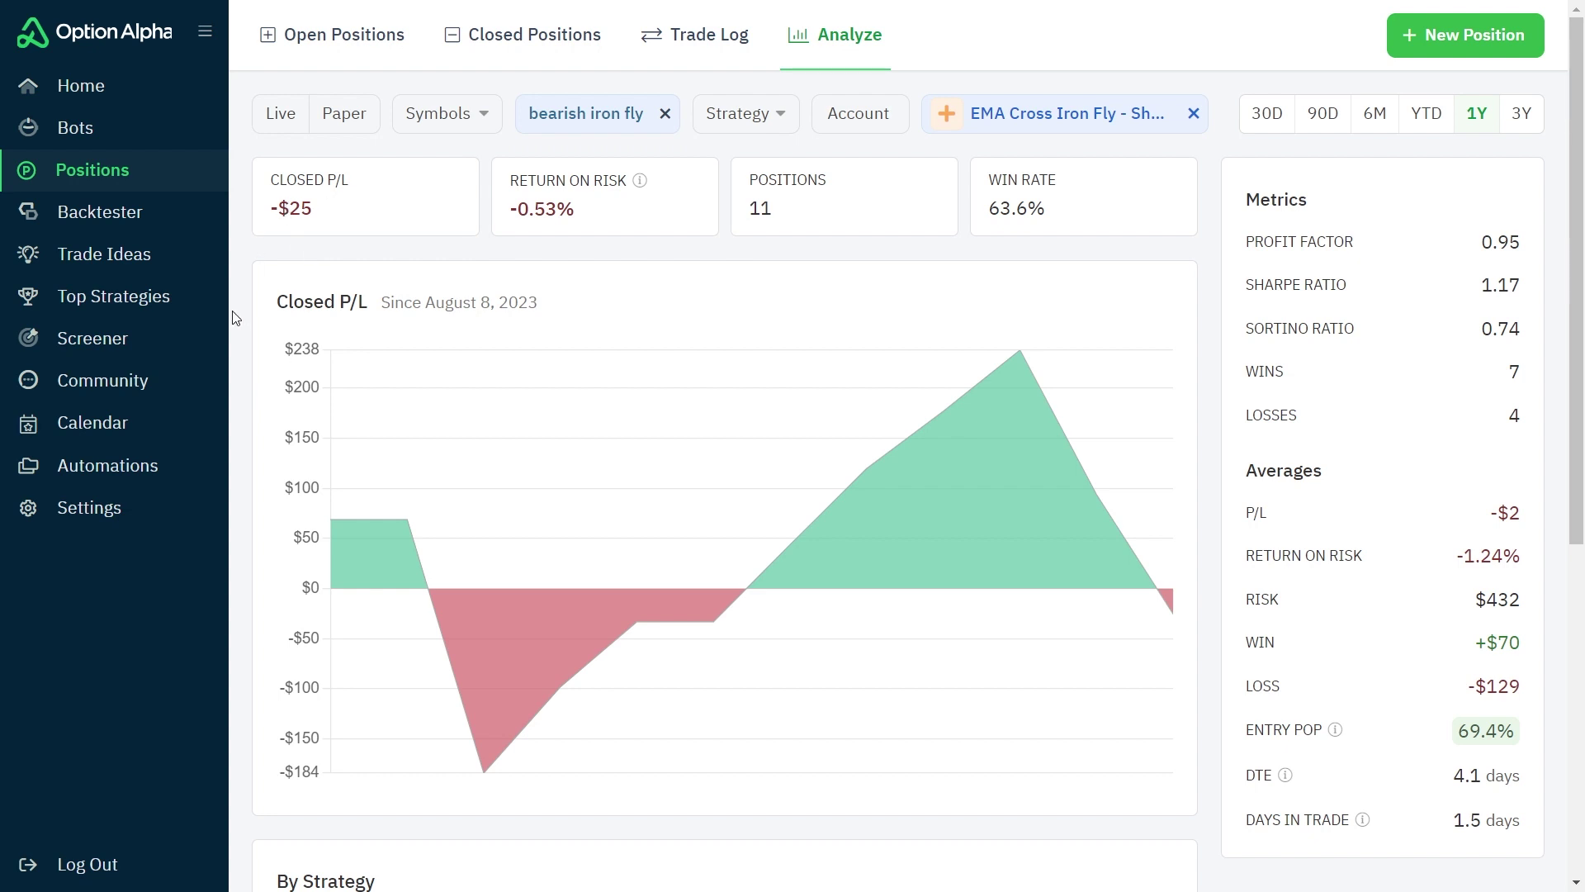
scroll(252, 390, down, 4)
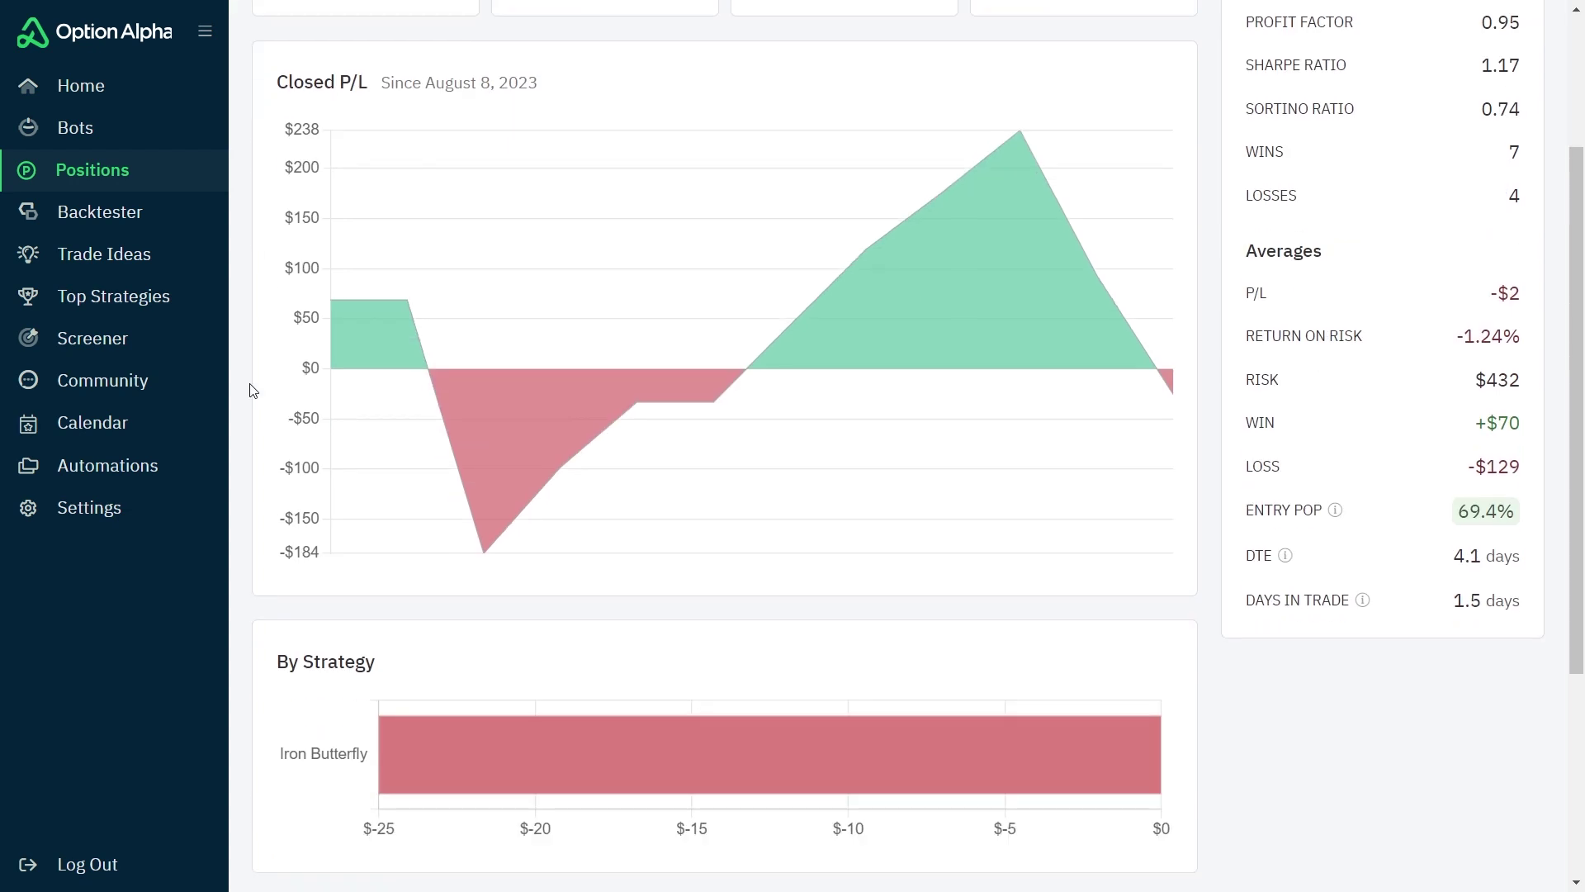
scroll(251, 390, up, 3)
scroll(252, 389, up, 1)
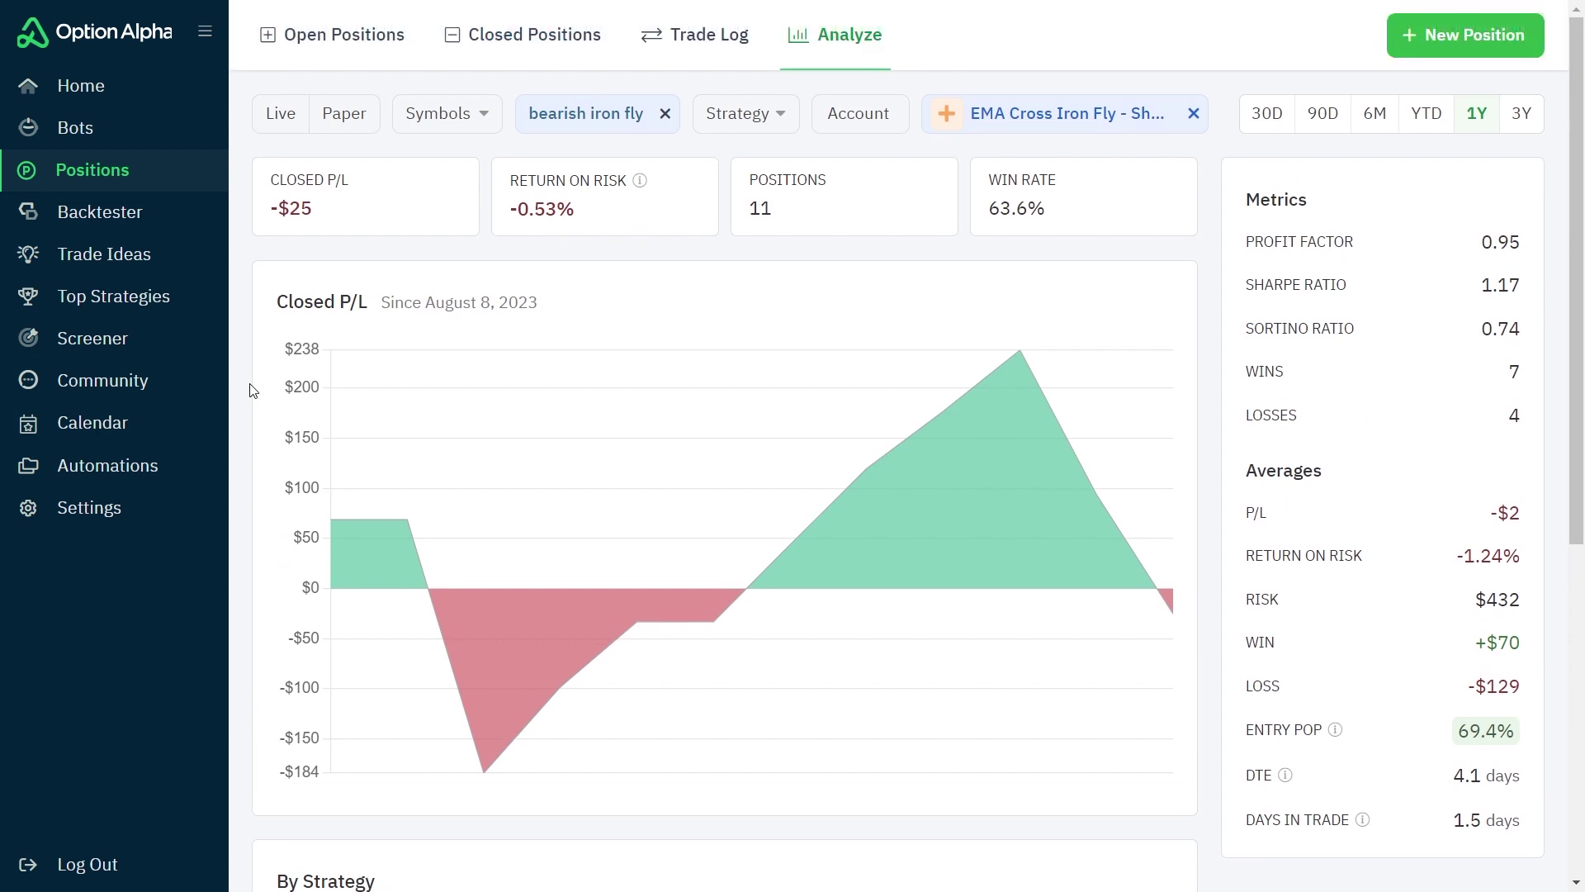